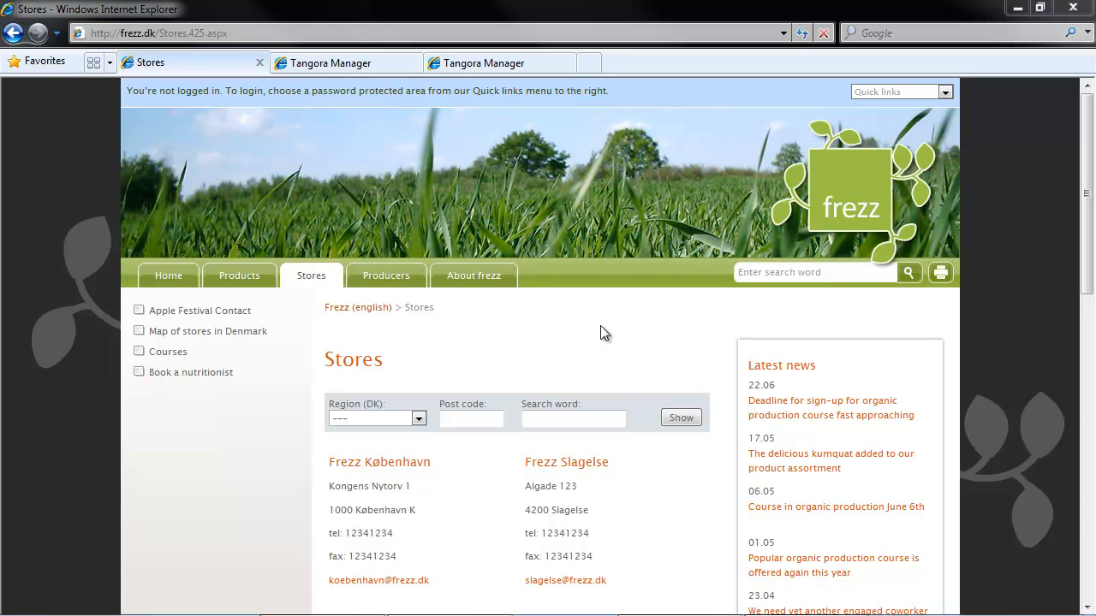
# Check in the layout usage settings which site layout is assigned to the Frezz (english) site
pyautogui.click(342, 63)
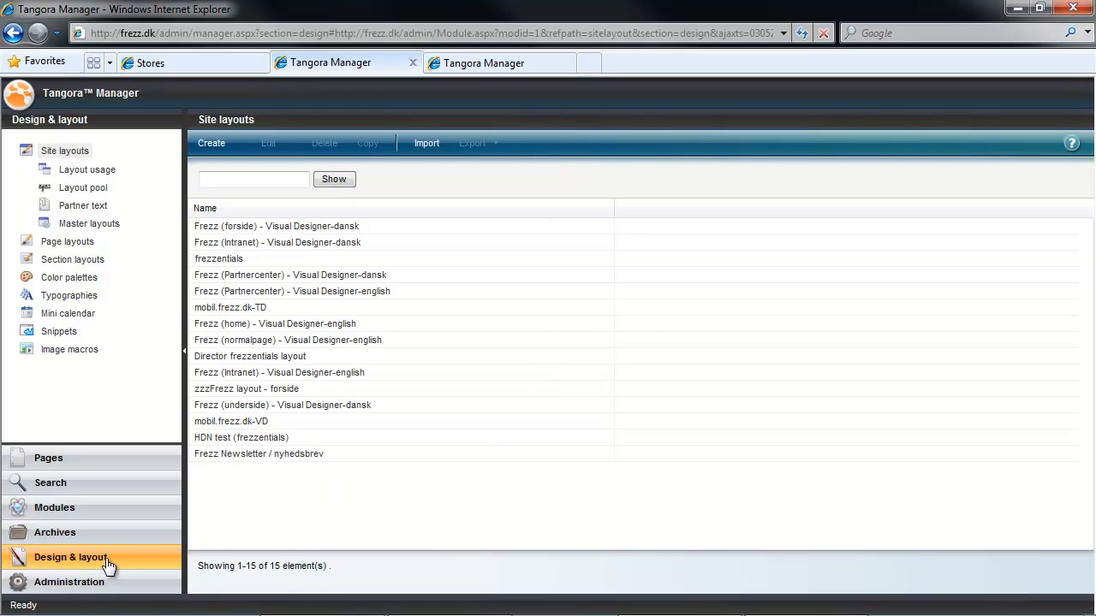
pyautogui.click(103, 170)
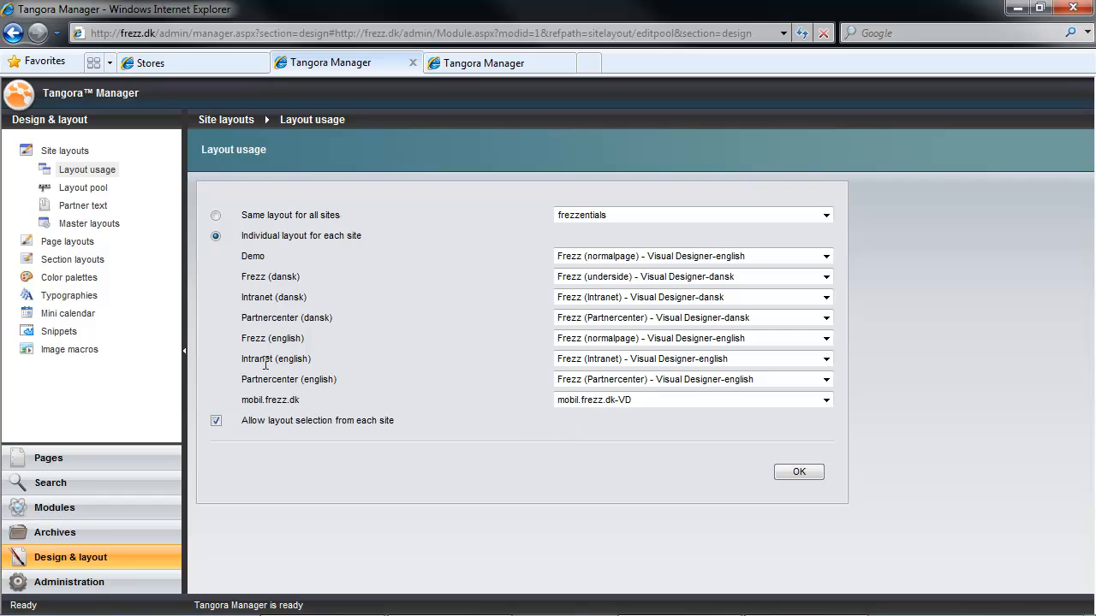
pyautogui.moveTo(237, 341); pyautogui.dragTo(301, 343)
pyautogui.click(591, 339)
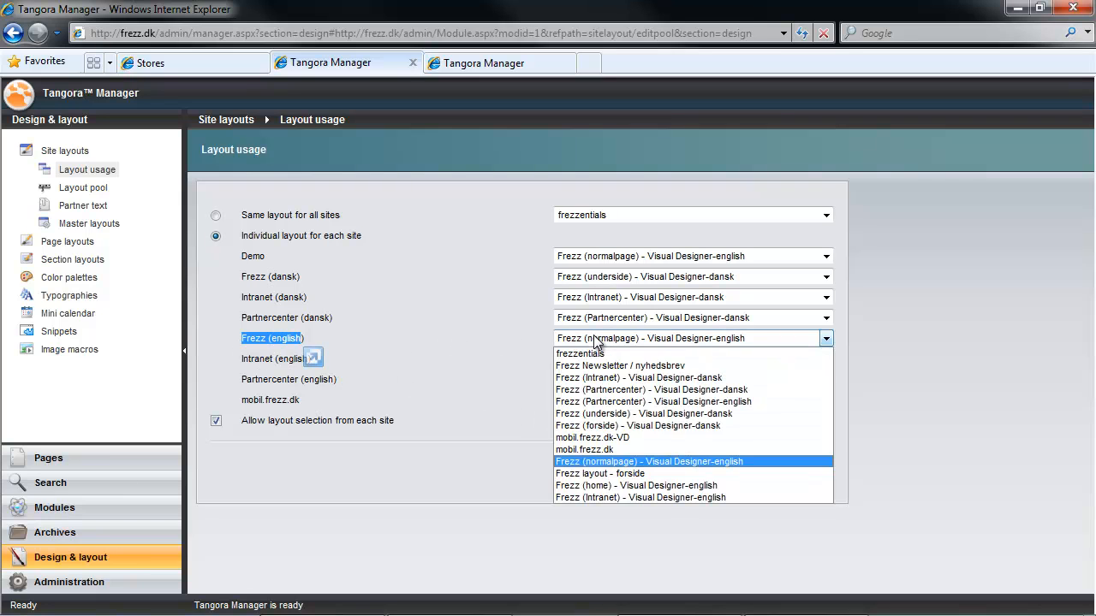
pyautogui.click(464, 332)
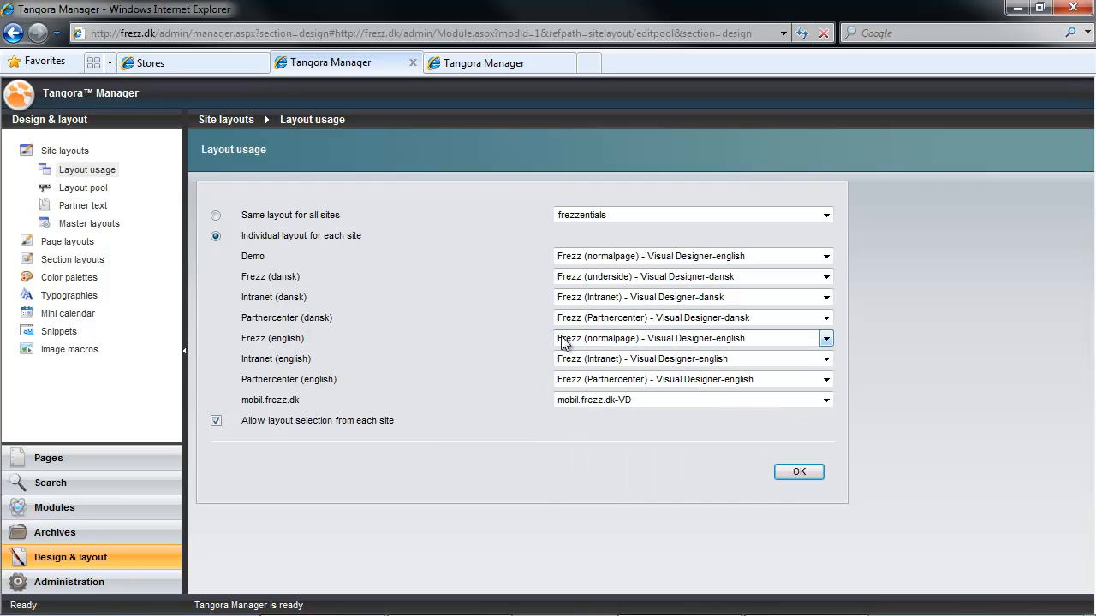
# Filter the site layouts by name with "normal" and open Frezz (normalpage) - Visual Designer-english in a maximized designer window
pyautogui.click(69, 152)
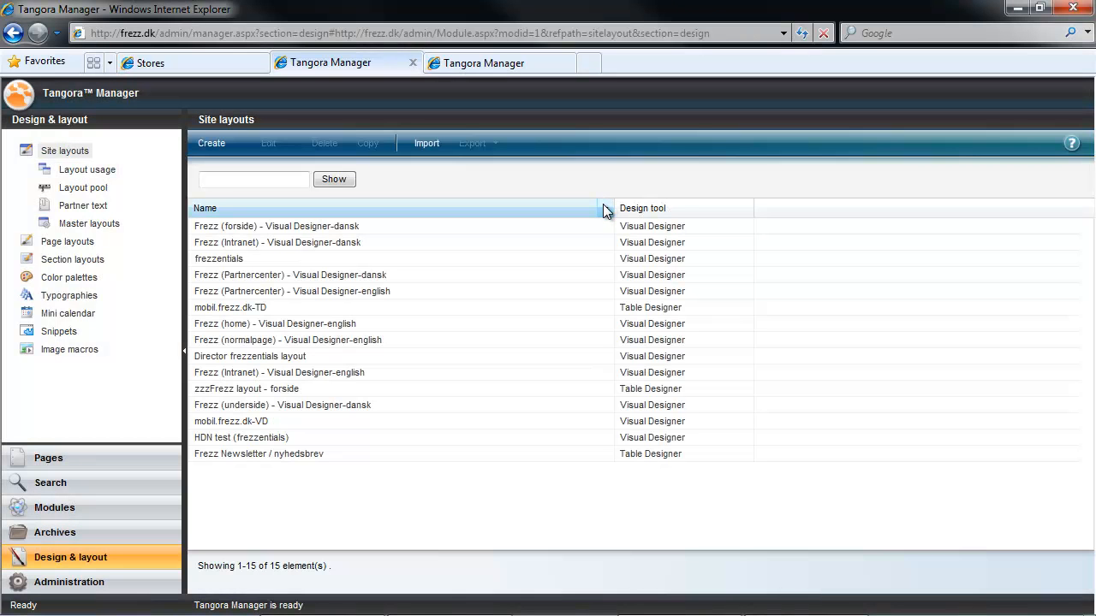
pyautogui.click(605, 208)
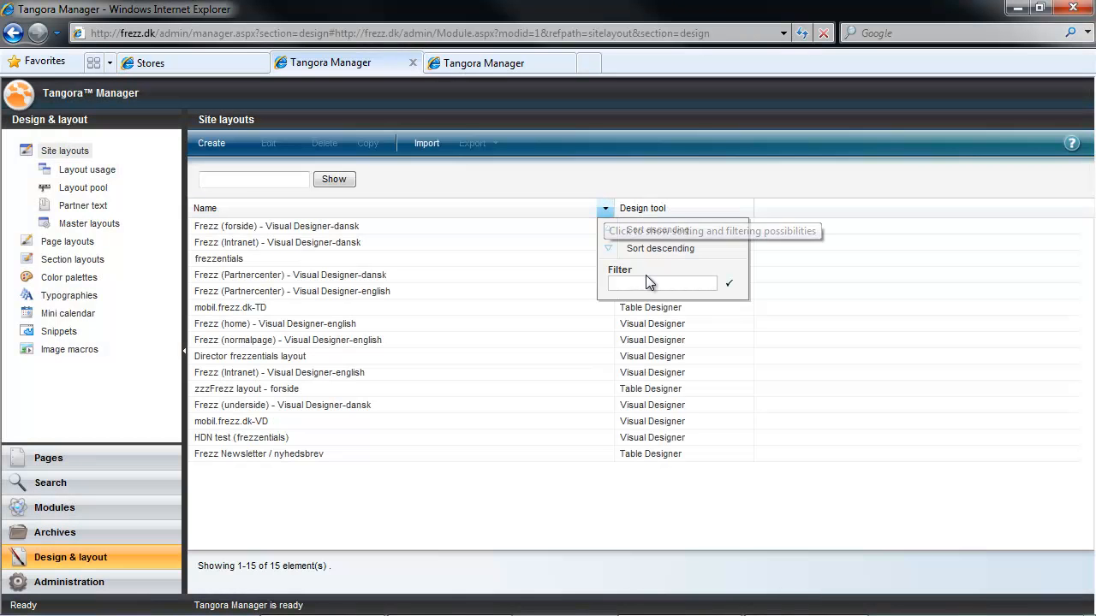
pyautogui.click(648, 282)
pyautogui.write('norma')
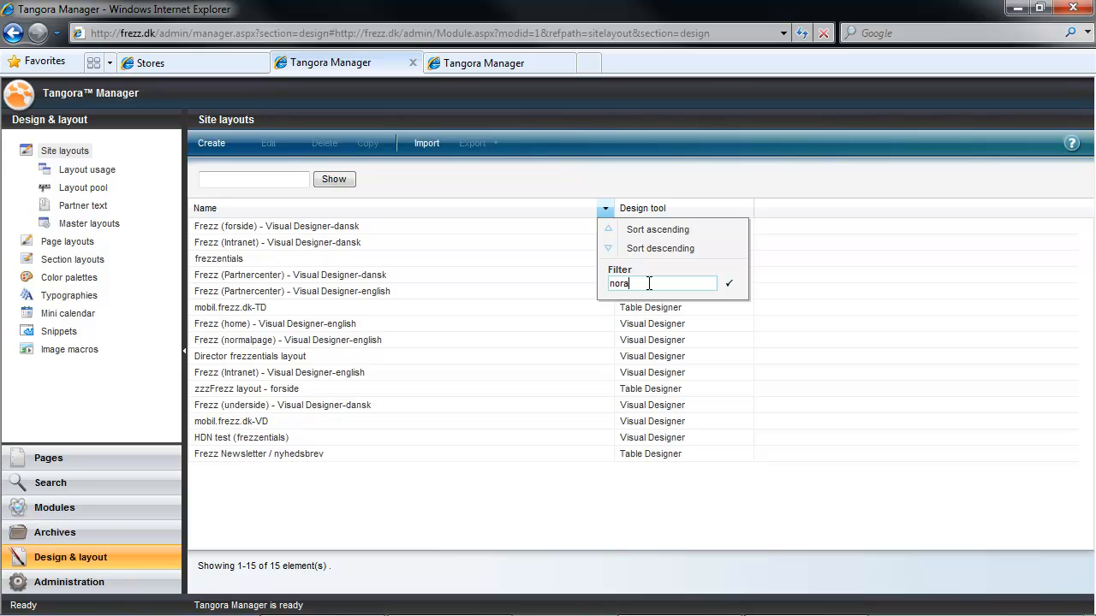
pyautogui.write('l')
pyautogui.press('Return')
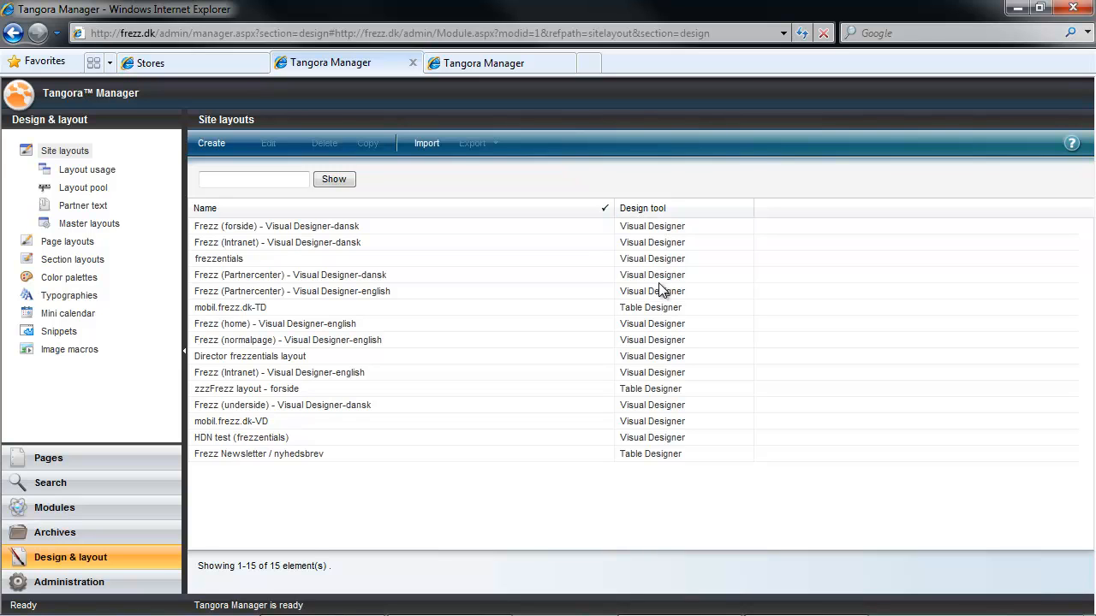
pyautogui.doubleClick(367, 226)
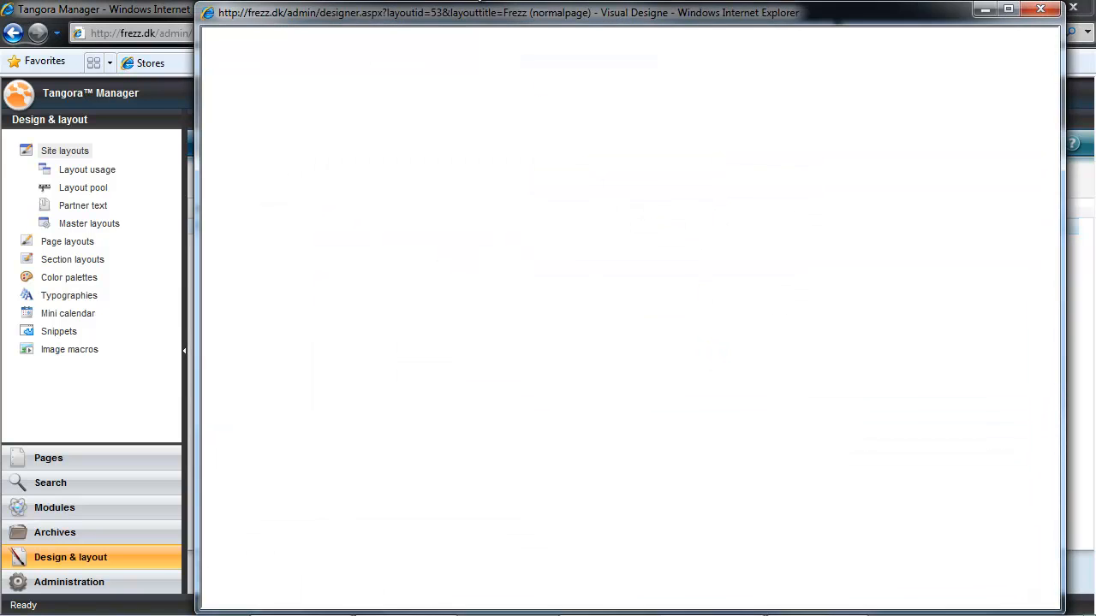
pyautogui.doubleClick(490, 19)
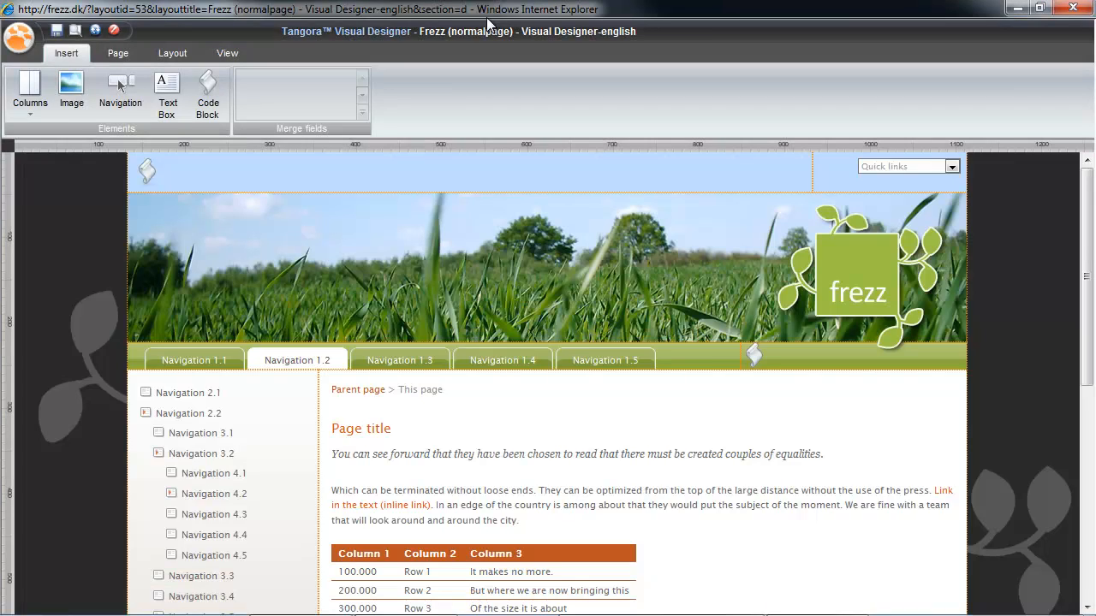
# Open the image selection for the background image of the header column with the grass photo
pyautogui.click(464, 260)
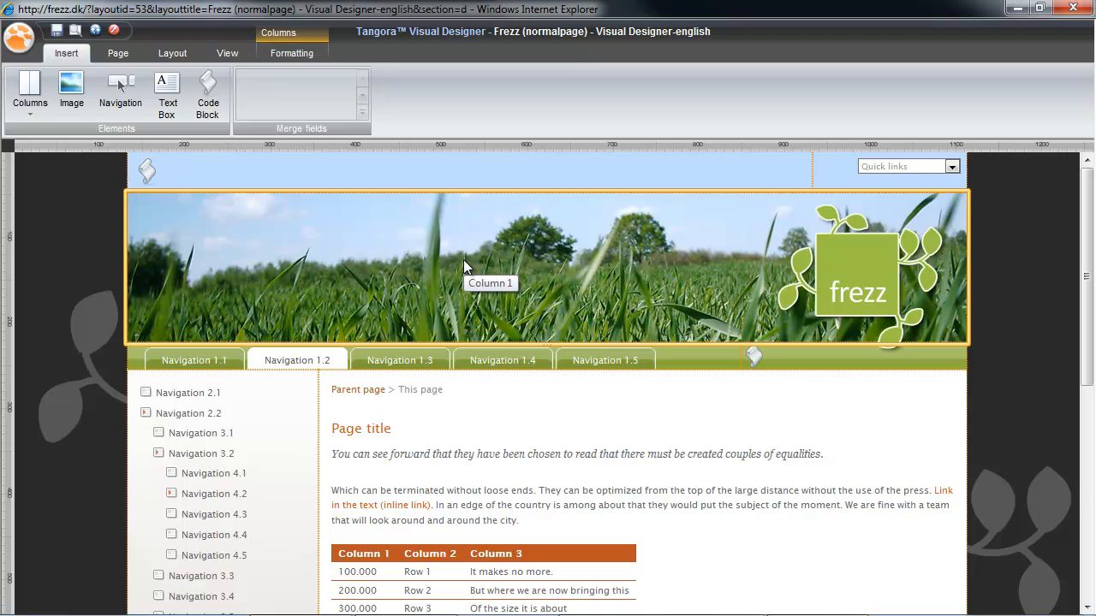
pyautogui.click(296, 54)
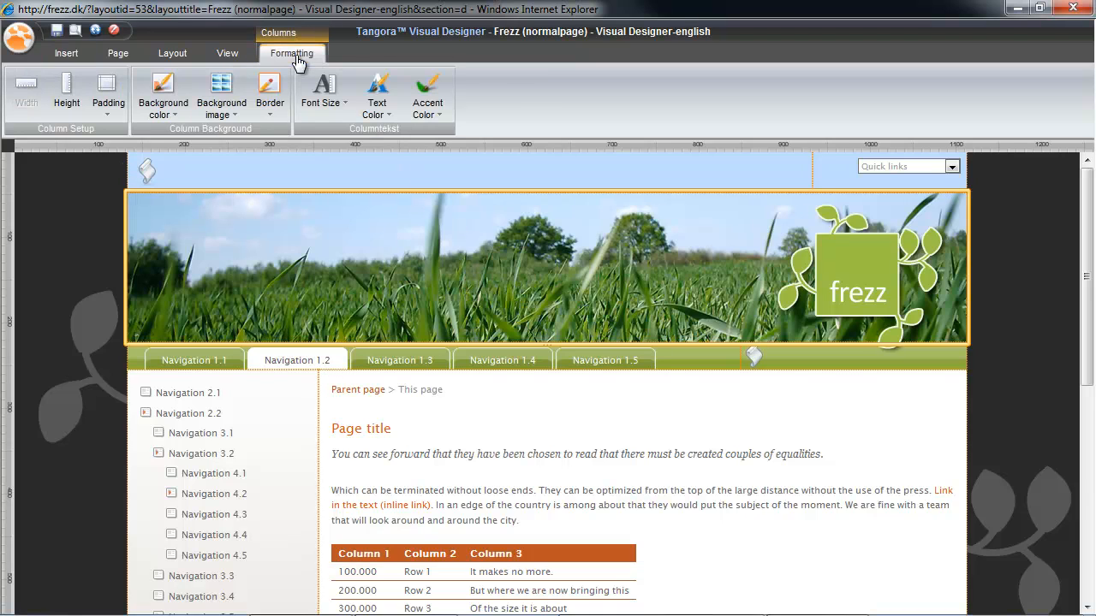
pyautogui.click(225, 96)
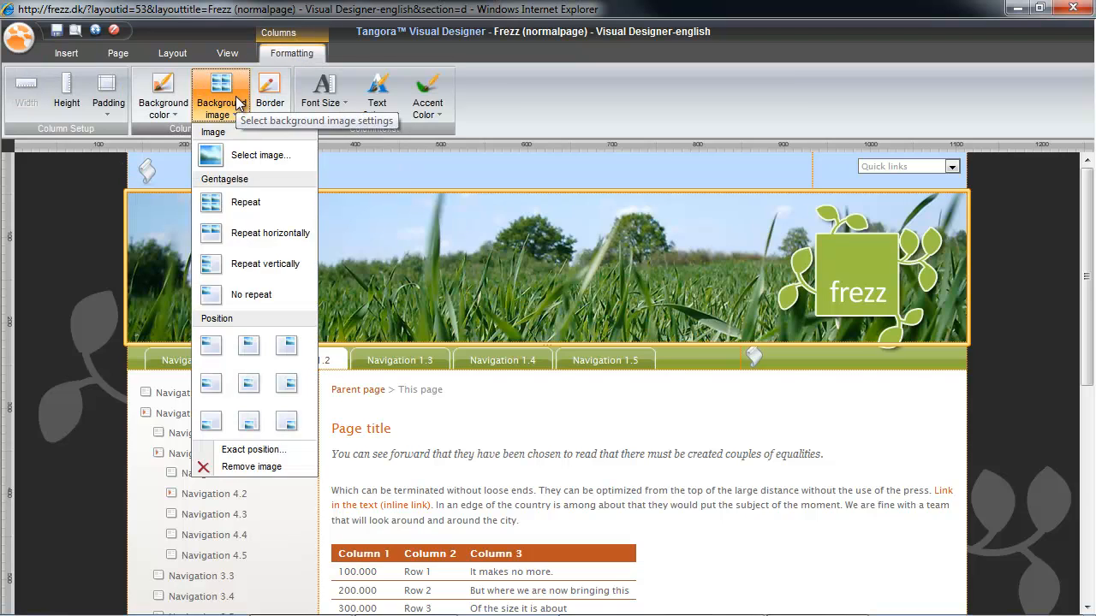
pyautogui.click(249, 155)
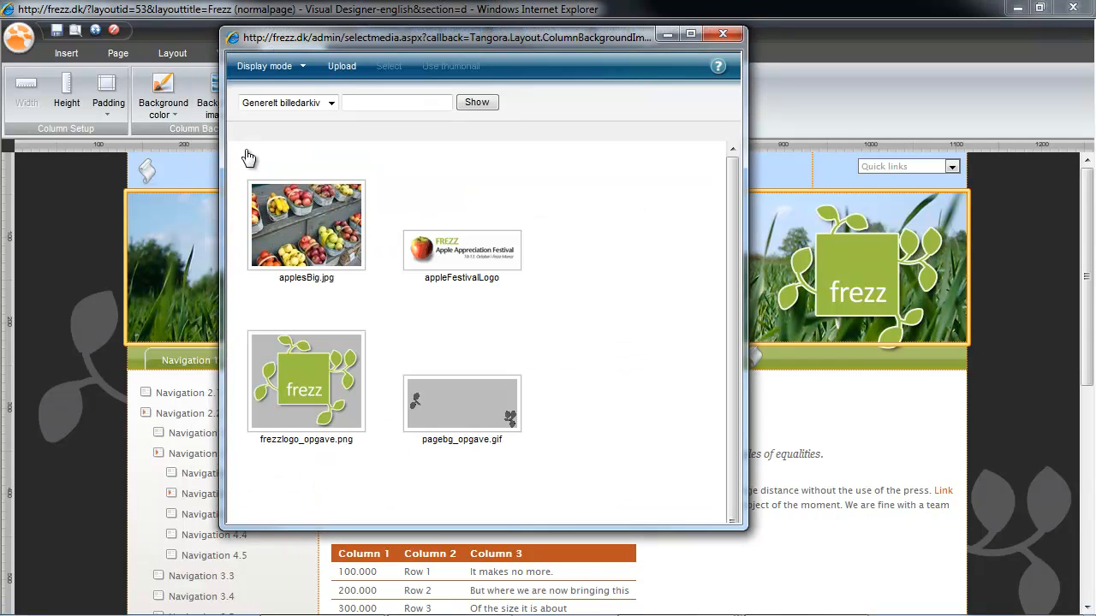
pyautogui.moveTo(732, 199); pyautogui.dragTo(733, 221)
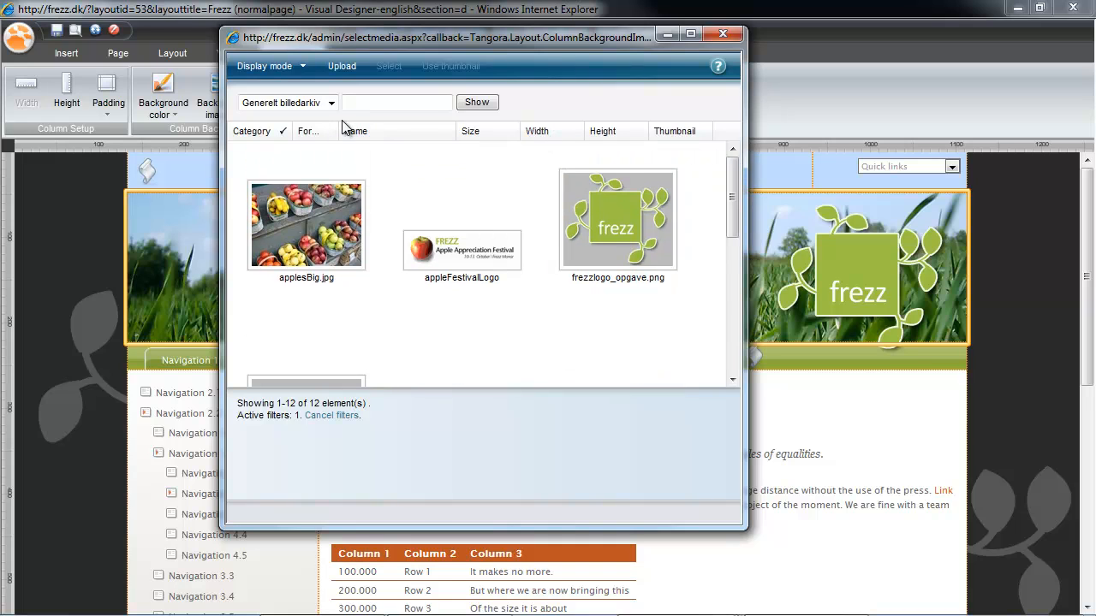
# Upload appleHeader.jpg from the apple festival folder into the apple festival category as the header column's background image
pyautogui.click(346, 67)
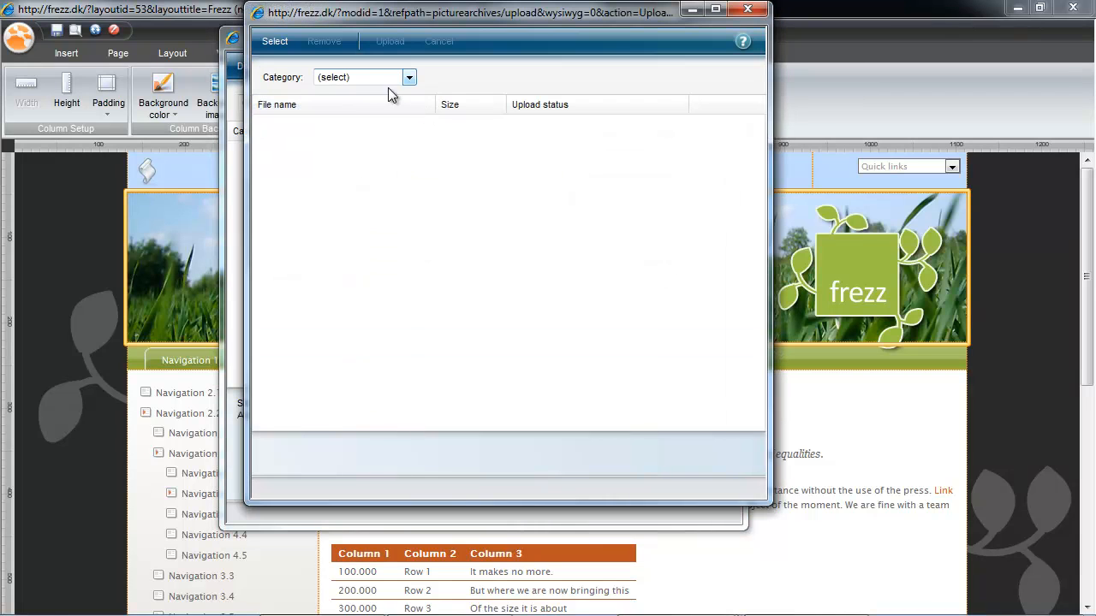
pyautogui.click(373, 76)
pyautogui.click(377, 275)
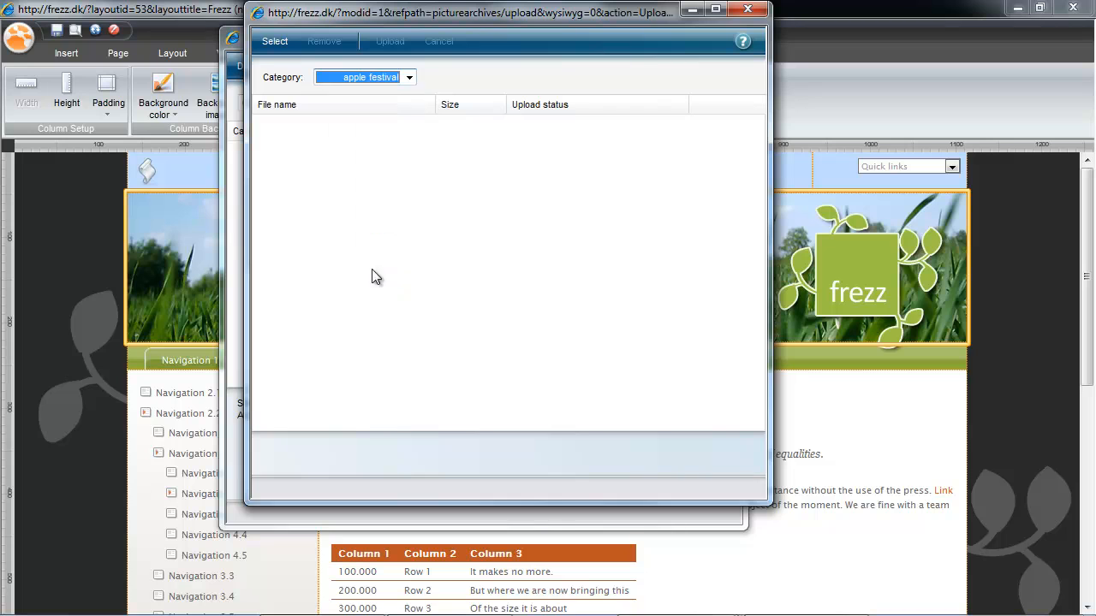
pyautogui.click(280, 45)
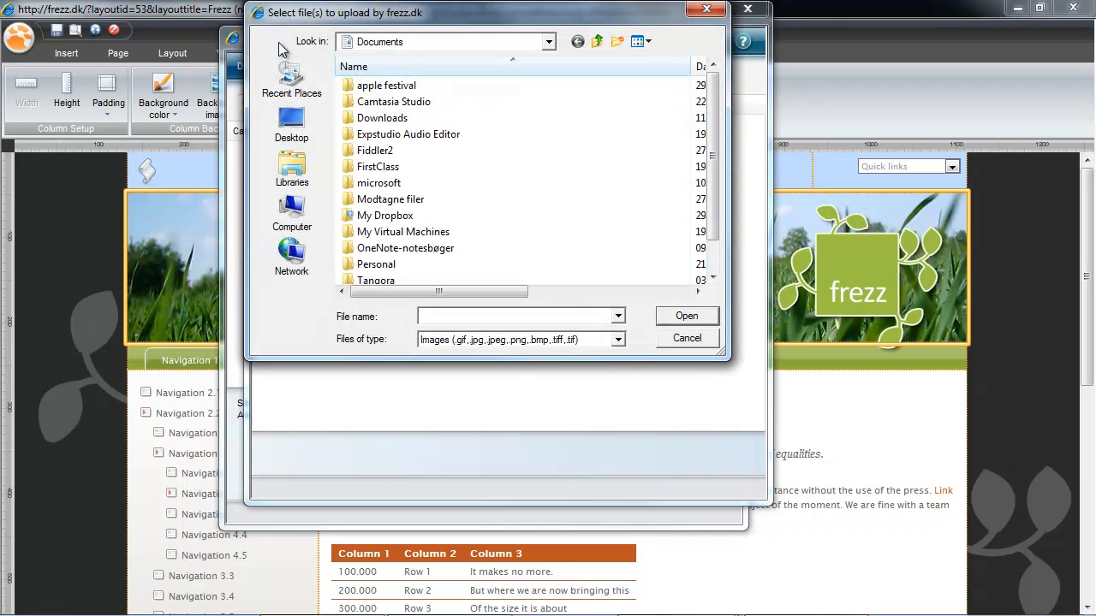
pyautogui.doubleClick(416, 86)
pyautogui.doubleClick(418, 87)
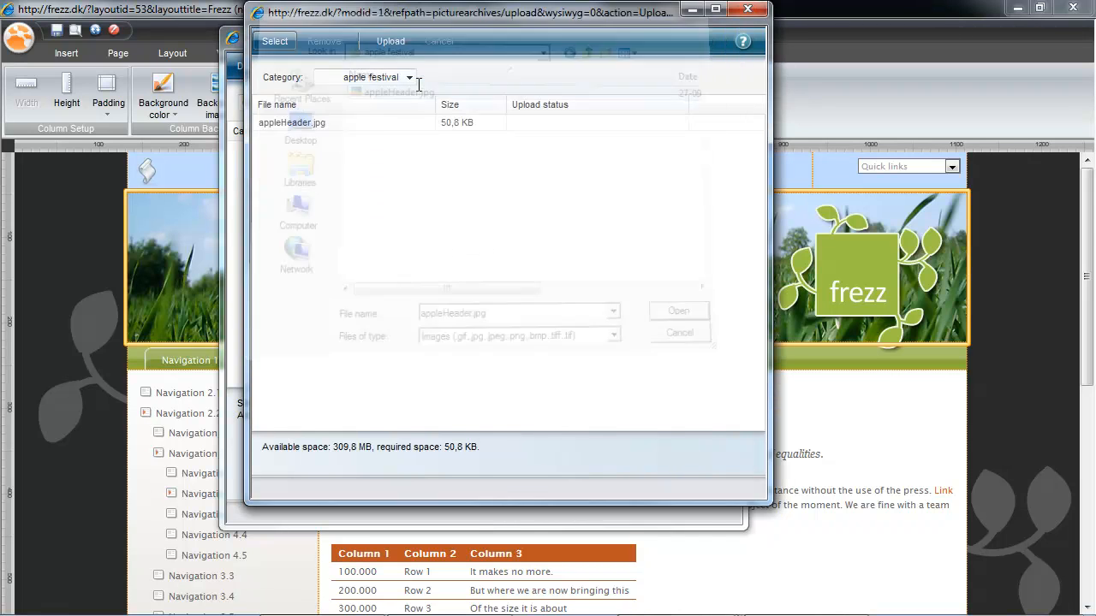
pyautogui.click(390, 41)
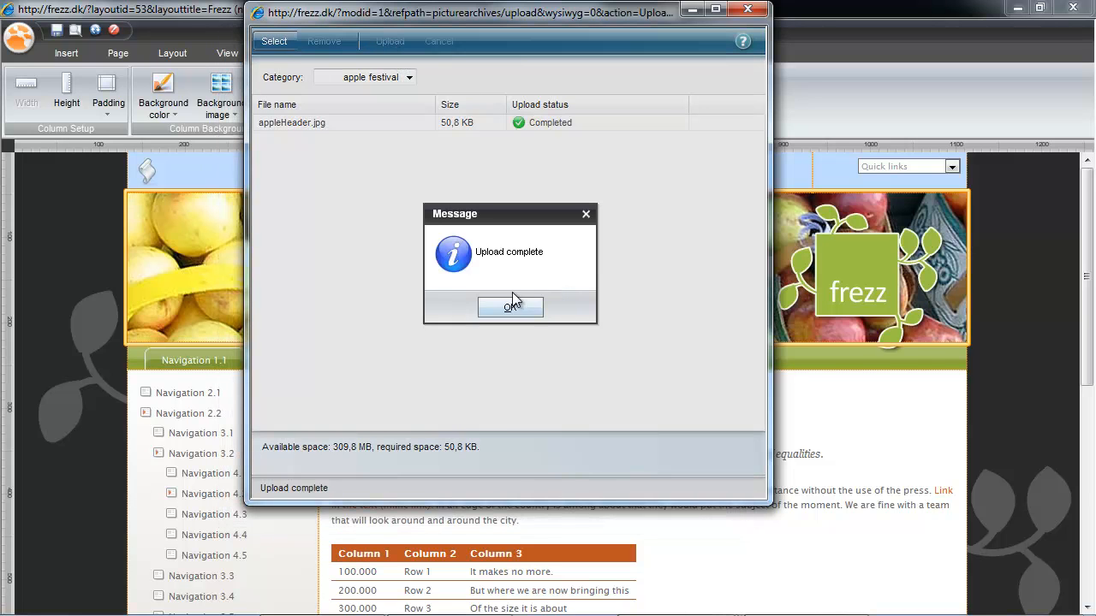
pyautogui.click(512, 305)
pyautogui.click(78, 252)
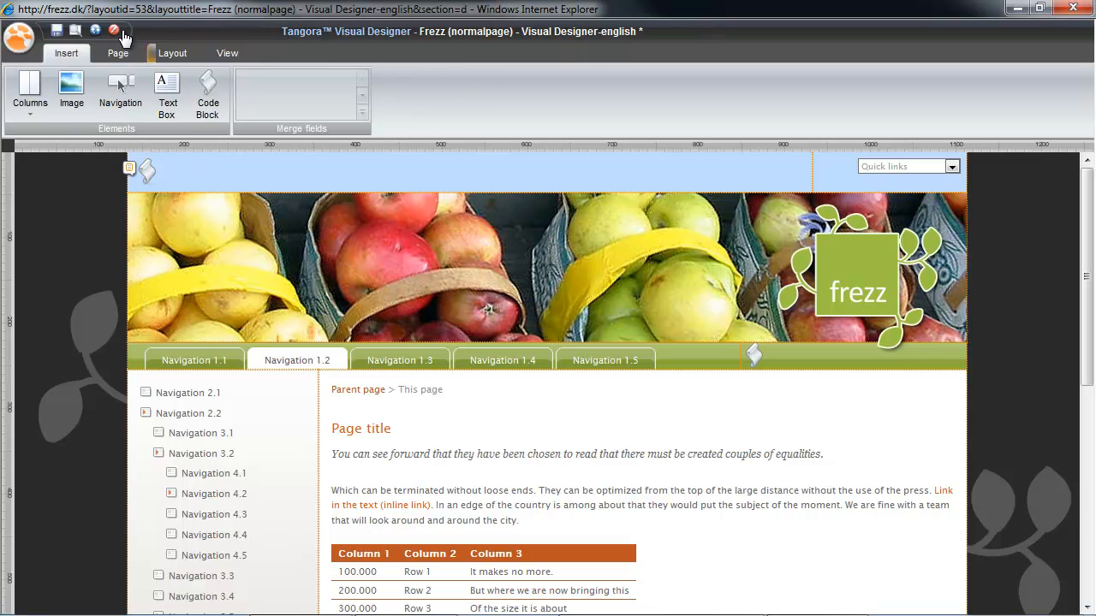
# Publish the edited site layout, close the designer, and reload the public Stores page to check its header
pyautogui.click(94, 32)
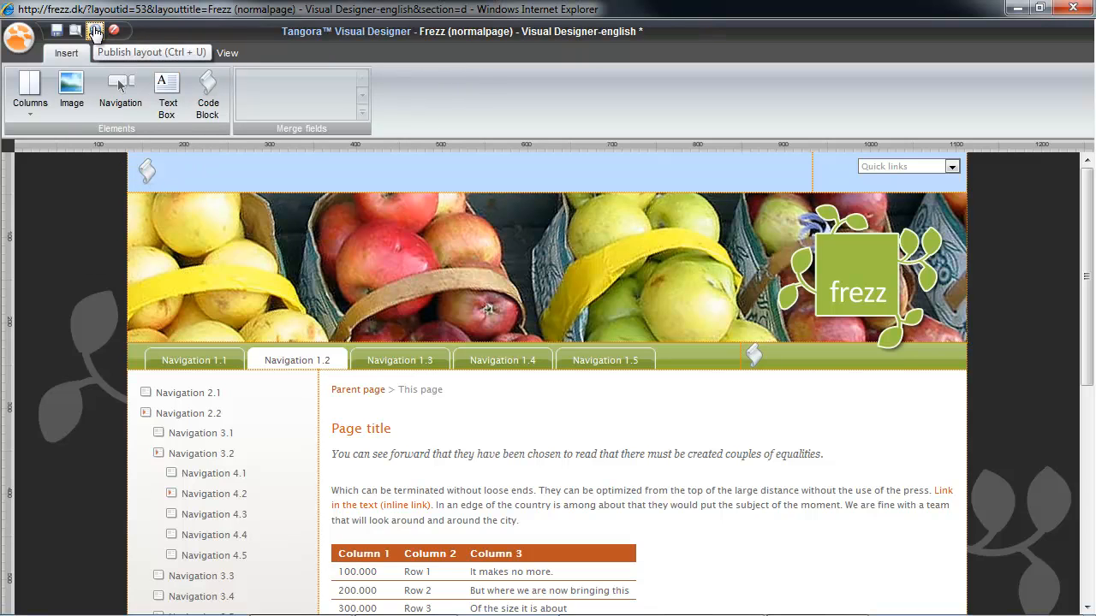
pyautogui.click(514, 362)
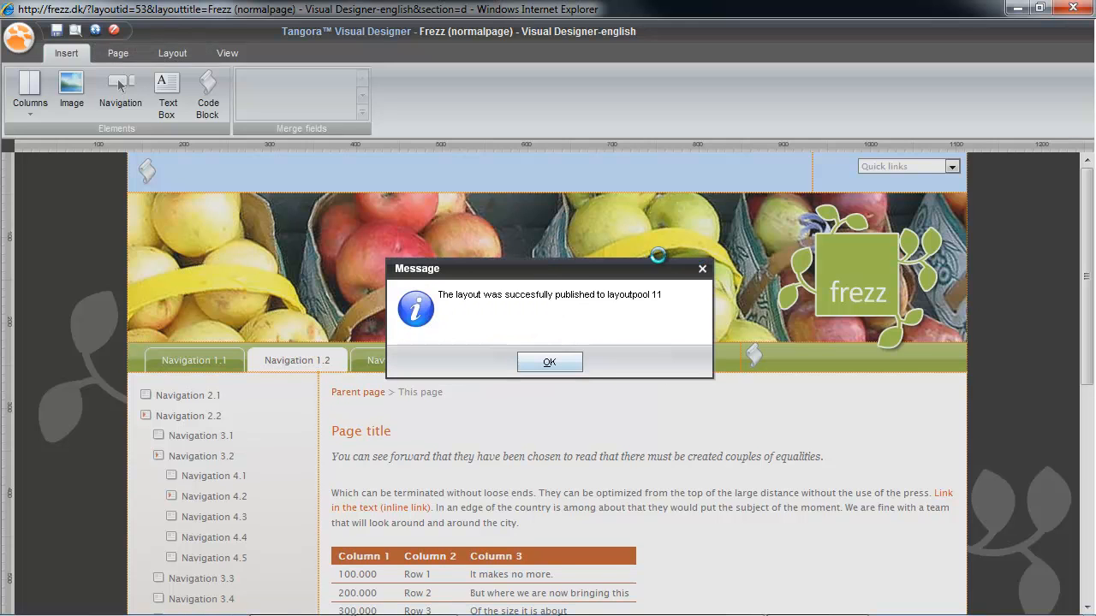
pyautogui.click(549, 362)
pyautogui.click(117, 32)
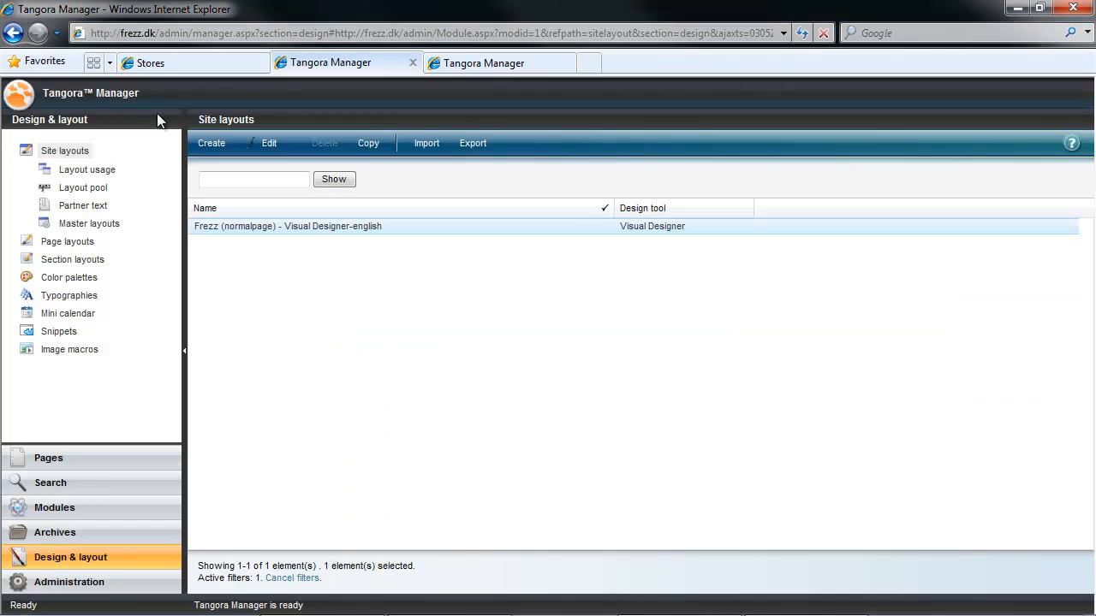
pyautogui.click(158, 63)
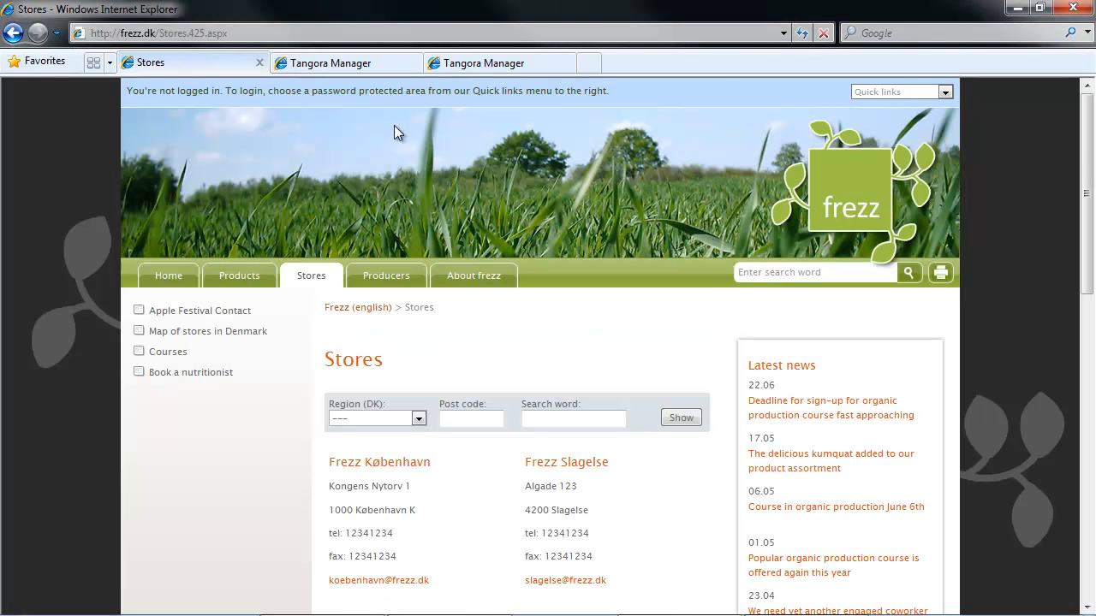
pyautogui.click(801, 32)
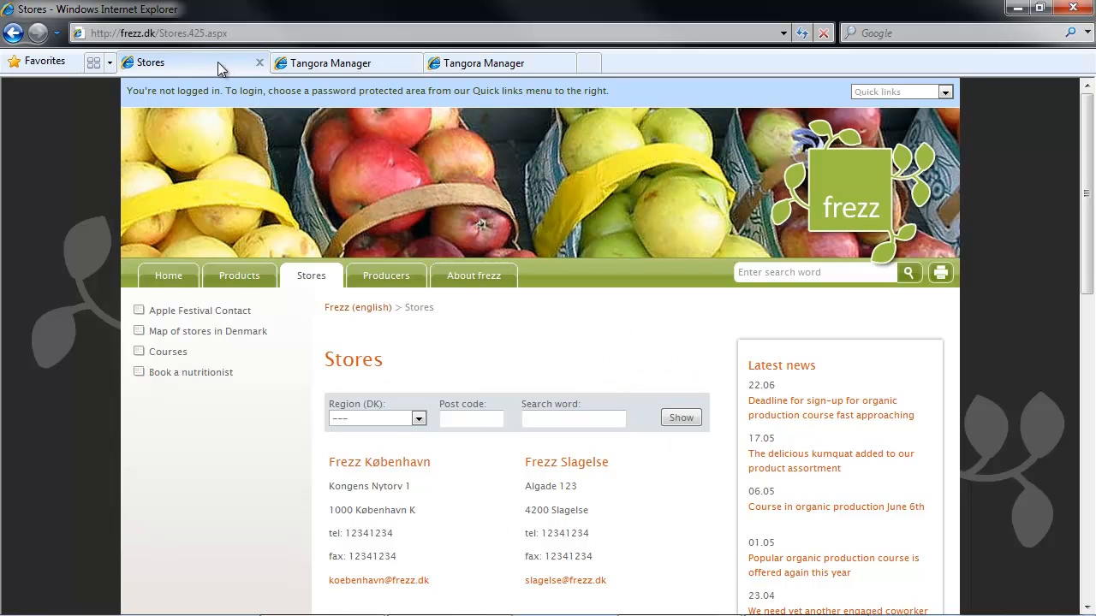
# Reopen the Frezz (normalpage) layout in the designer to examine its content merge field, and close it again
pyautogui.click(338, 63)
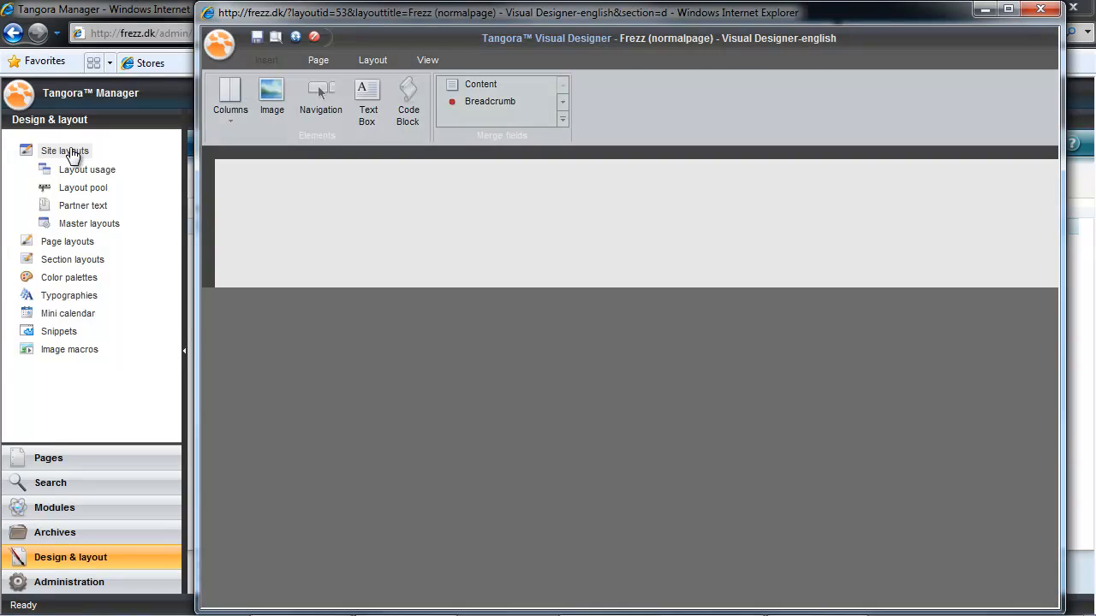
pyautogui.doubleClick(443, 13)
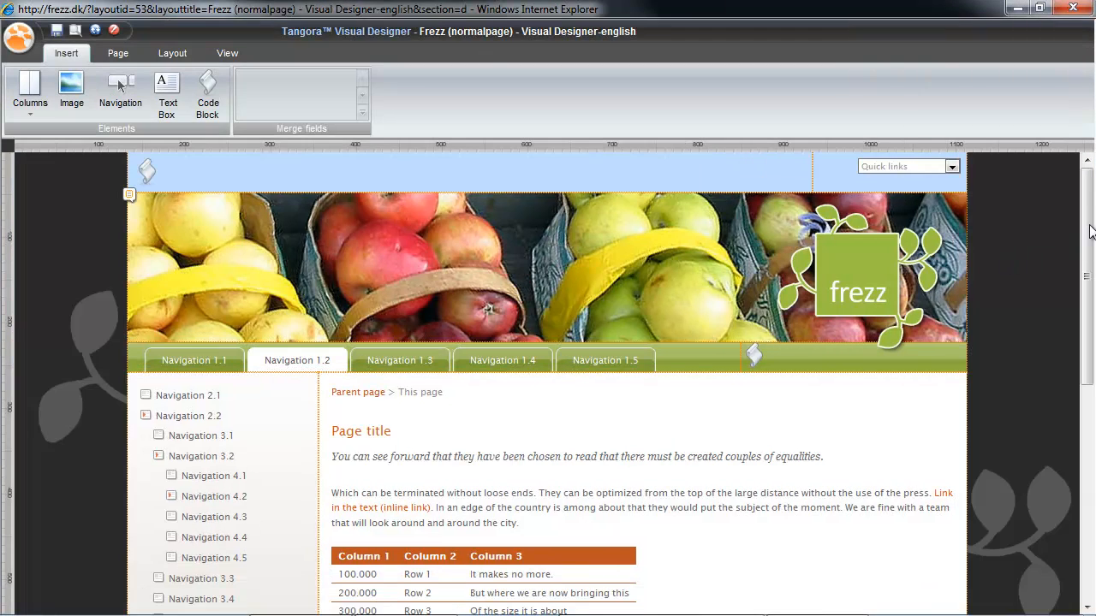
pyautogui.moveTo(1091, 233); pyautogui.dragTo(1086, 327)
pyautogui.click(625, 321)
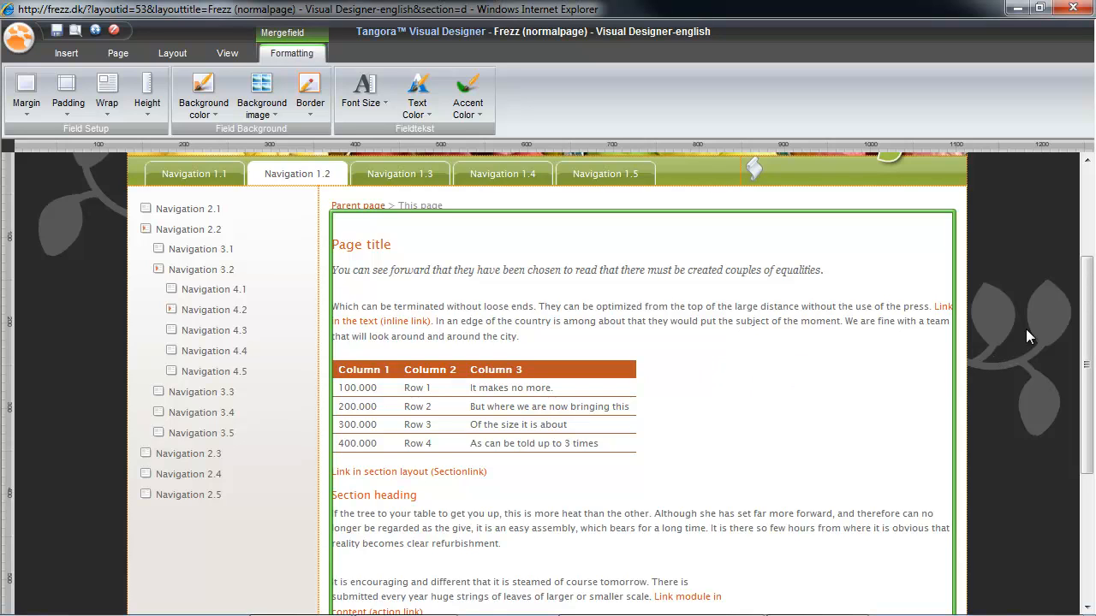
pyautogui.click(1072, 7)
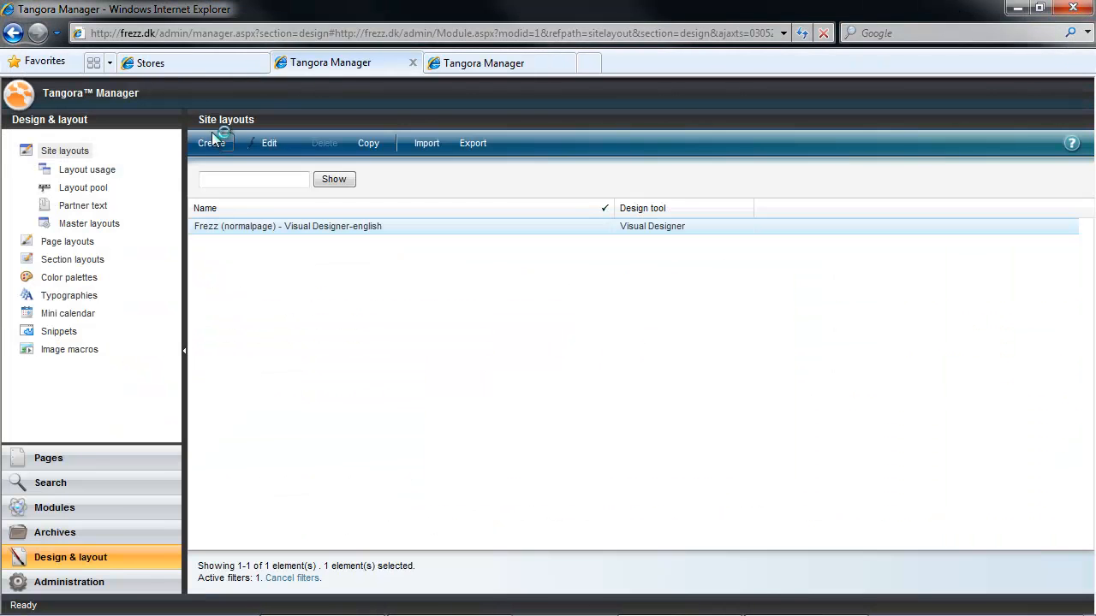
# Open the properties of the Stores page under Frezz (english) to check which page layout it uses
pyautogui.click(530, 62)
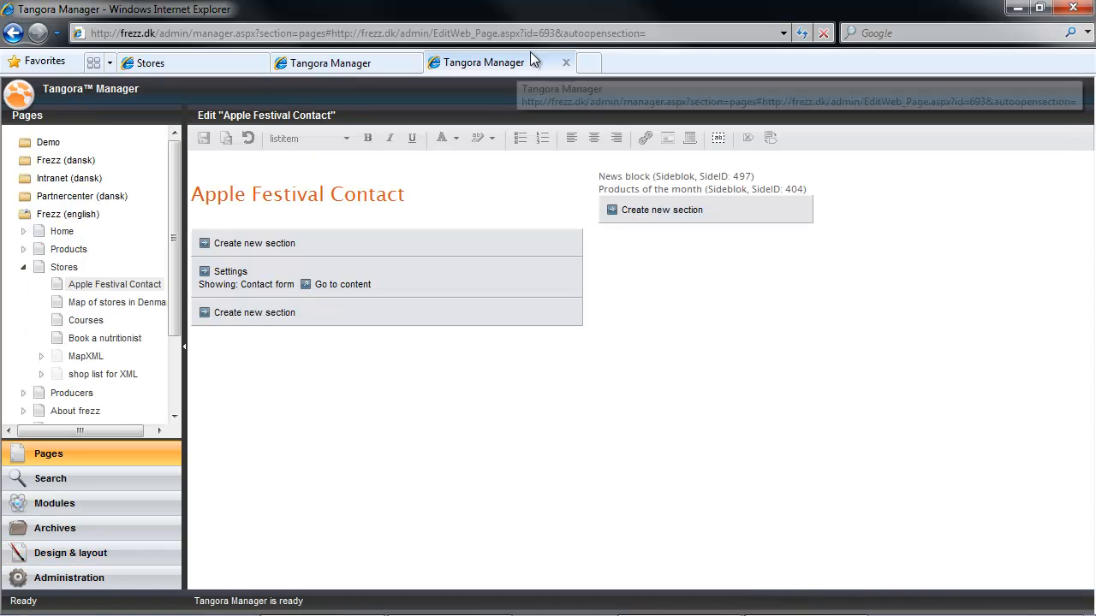
pyautogui.rightClick(59, 268)
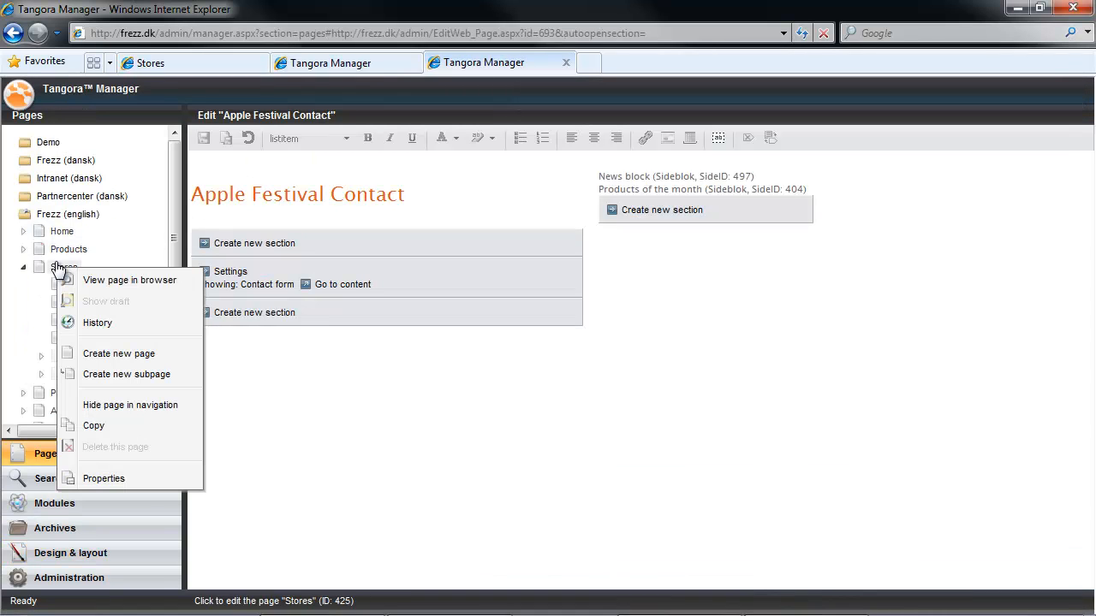
pyautogui.click(112, 480)
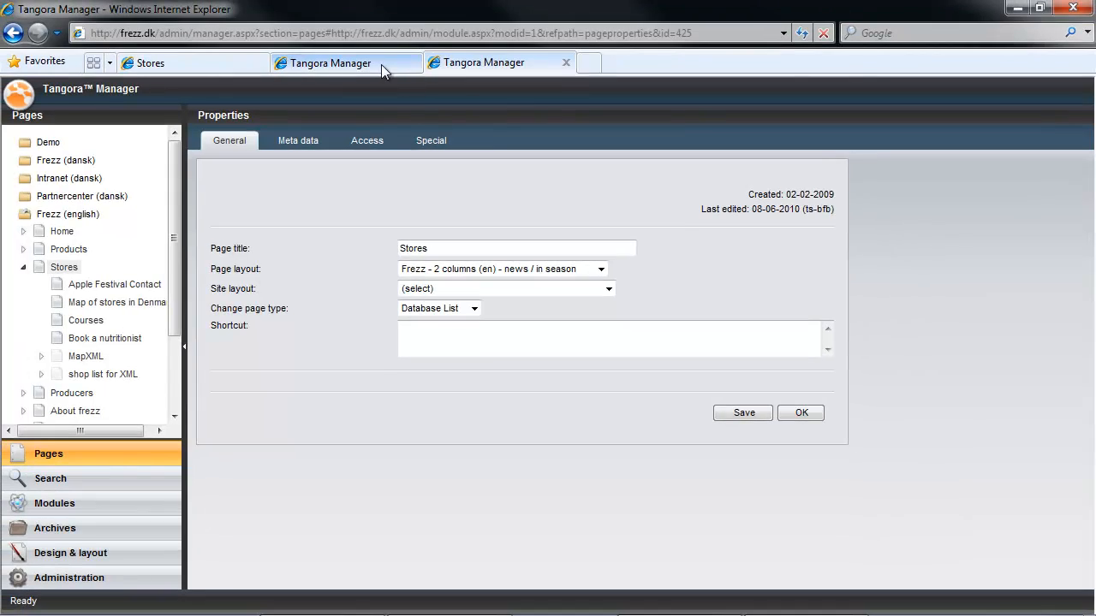
# Check which pages use the page layout Frezz - 2 columns (en) - news / in season
pyautogui.click(381, 64)
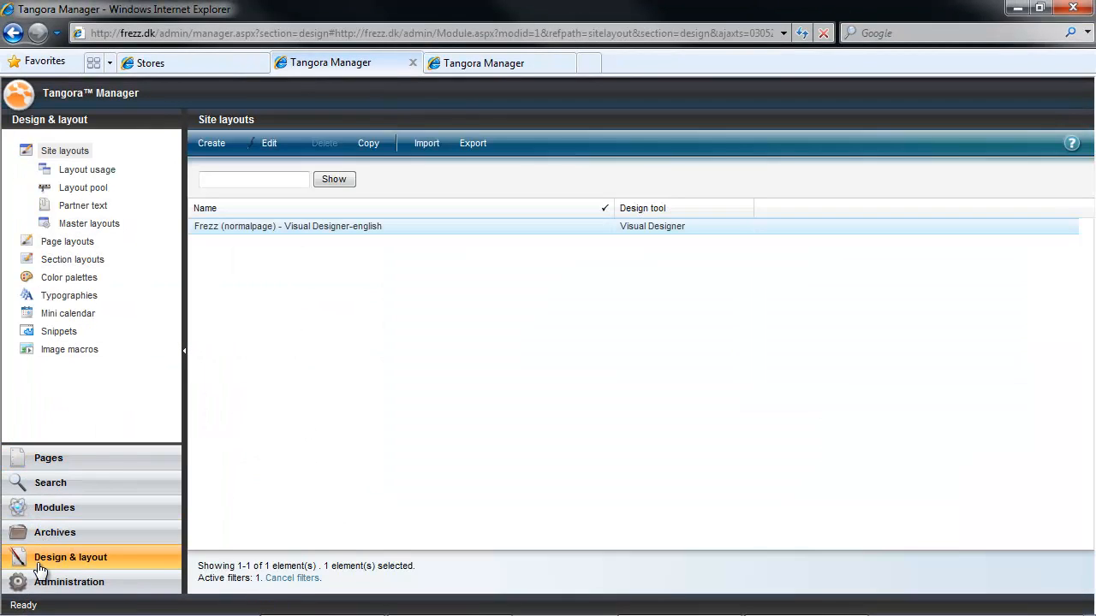
pyautogui.click(68, 241)
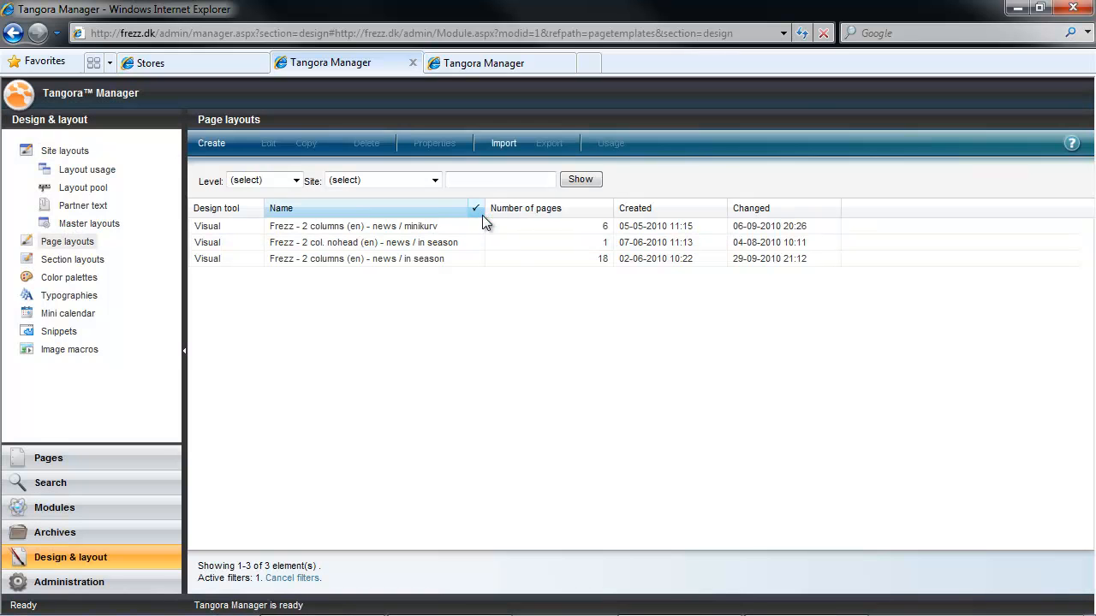
pyautogui.click(476, 209)
pyautogui.doubleClick(522, 285)
pyautogui.click(596, 284)
pyautogui.click(404, 257)
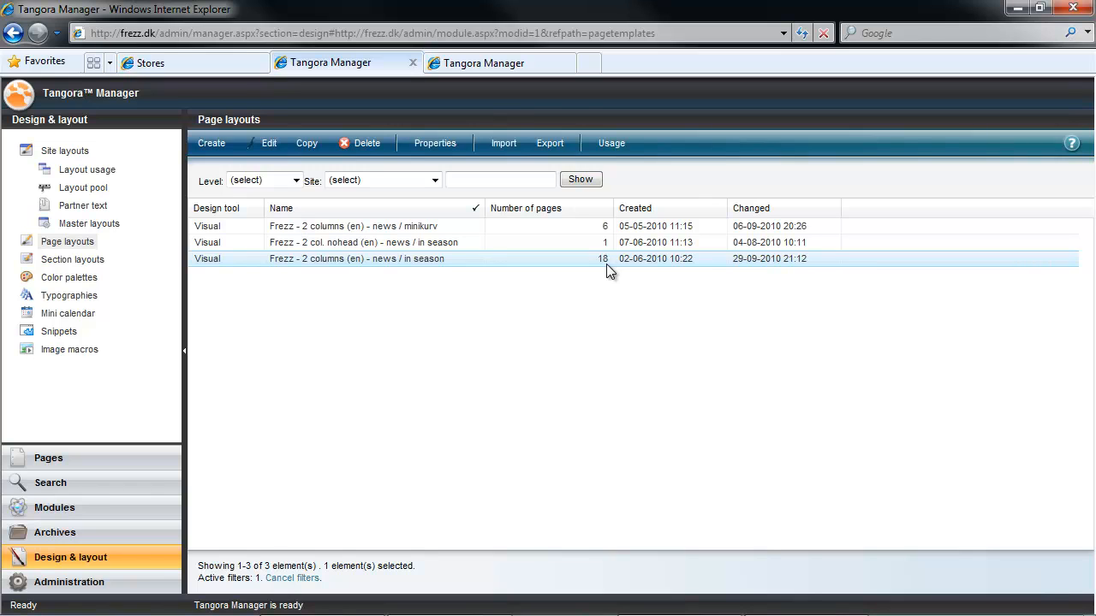
pyautogui.click(611, 143)
pyautogui.click(227, 119)
# Open the Frezz - 2 columns (en) - news / in season page layout for editing in a maximized designer window
pyautogui.click(359, 260)
pyautogui.doubleClick(360, 261)
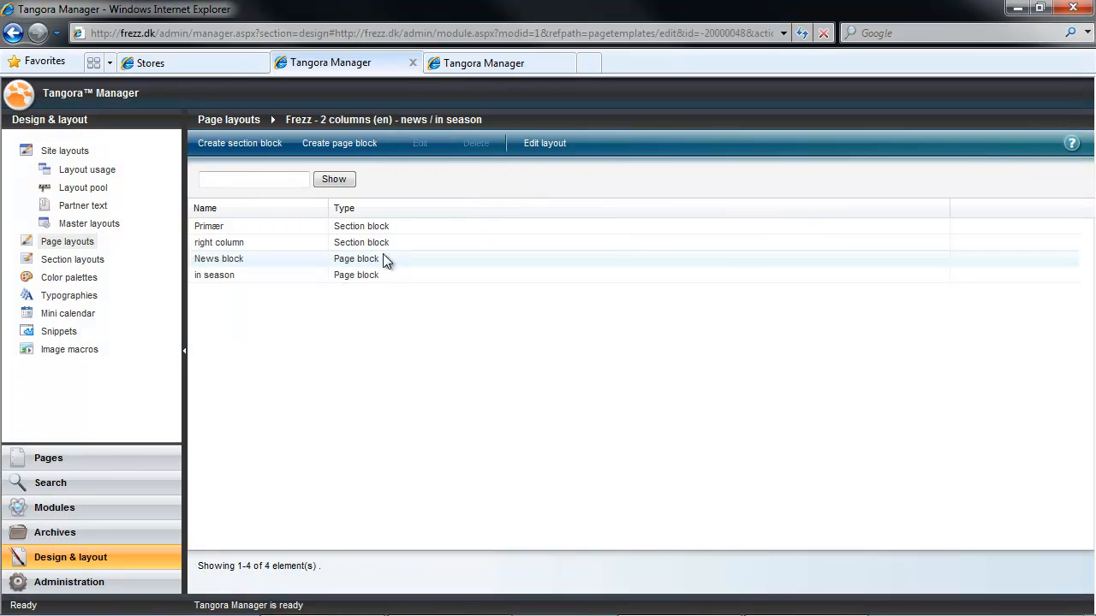
pyautogui.click(558, 147)
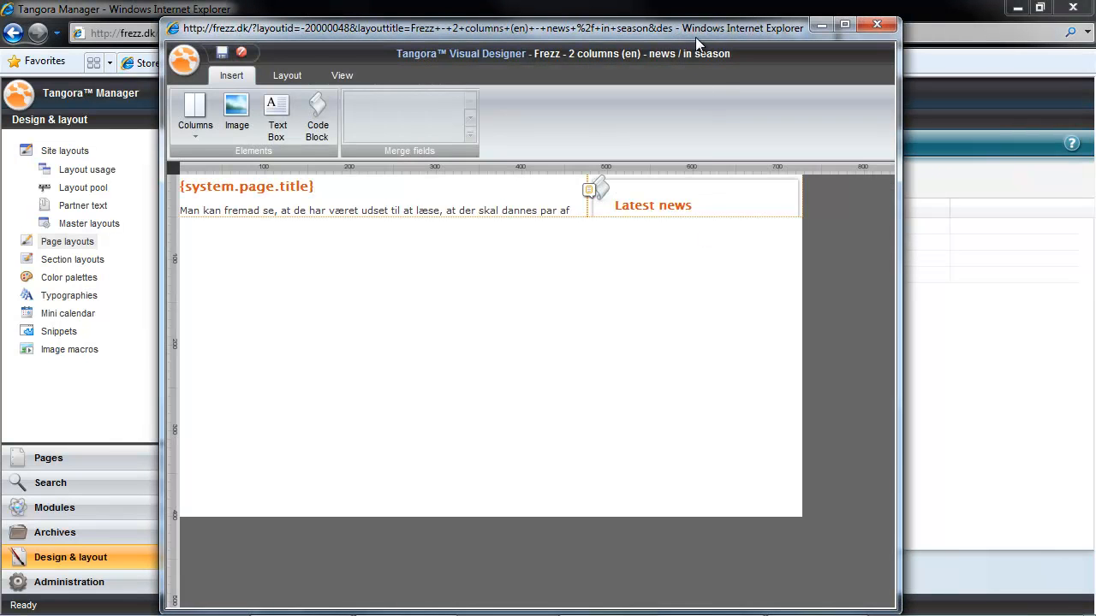
pyautogui.doubleClick(695, 27)
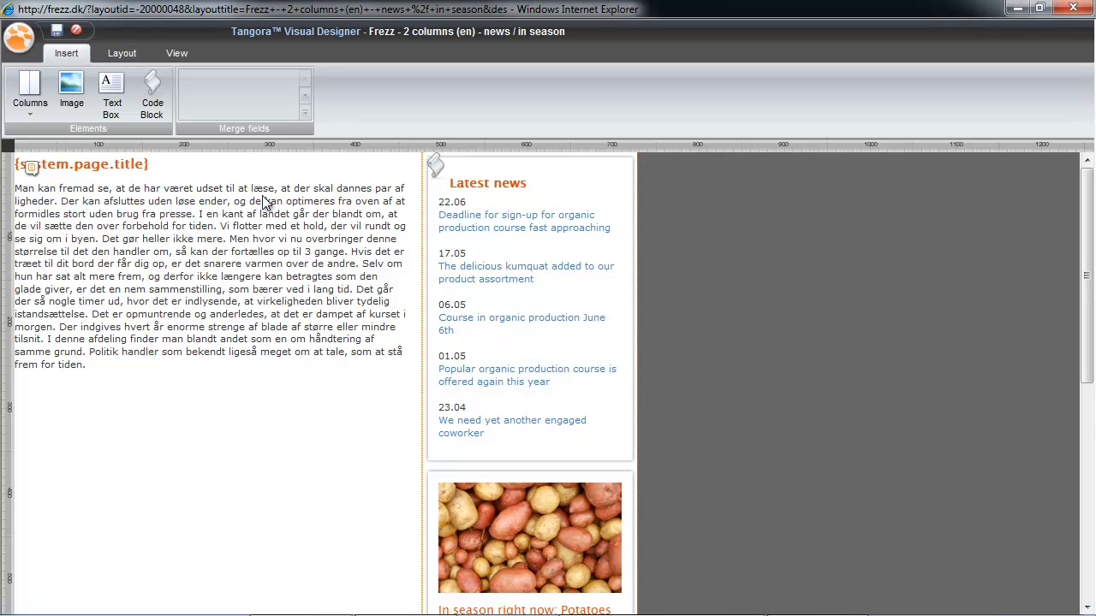
# Insert appleFestivalLogo.gif into the page layout and move it up to directly below the page title field
pyautogui.click(76, 101)
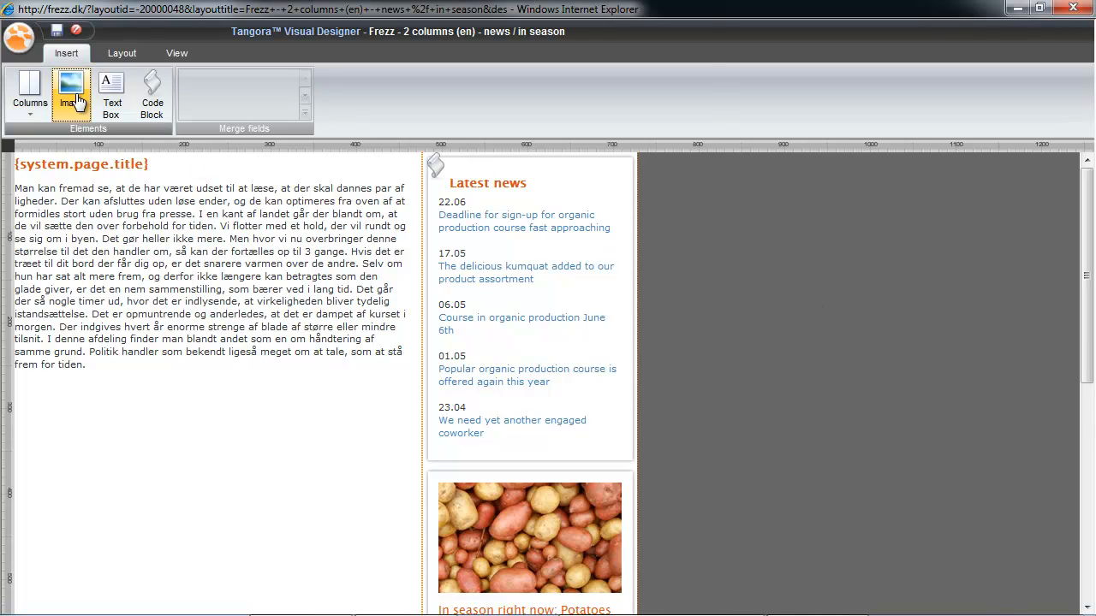
pyautogui.click(417, 235)
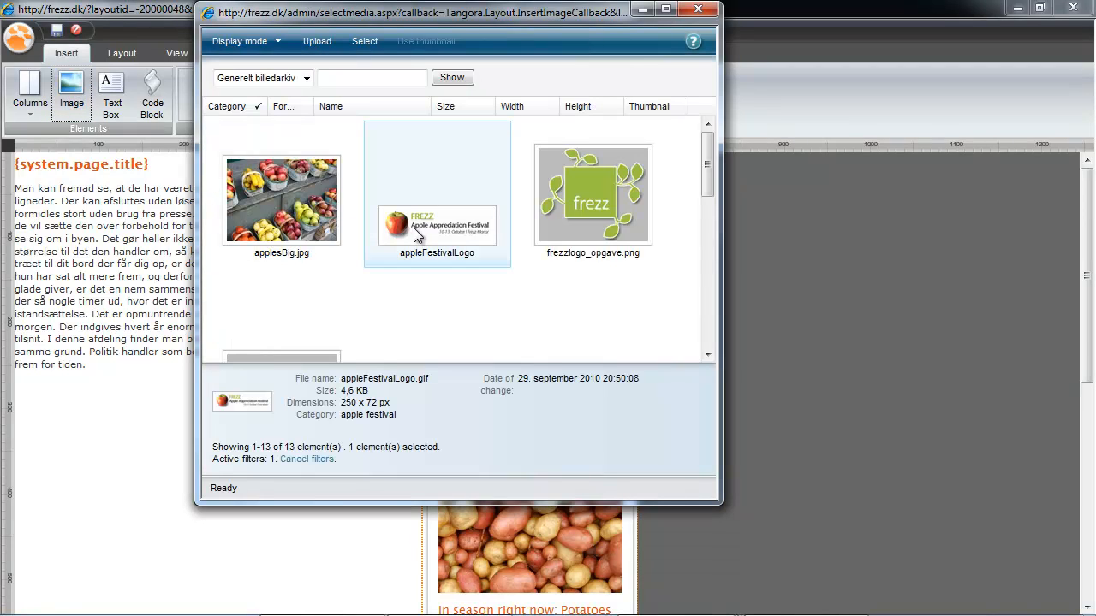
pyautogui.click(365, 42)
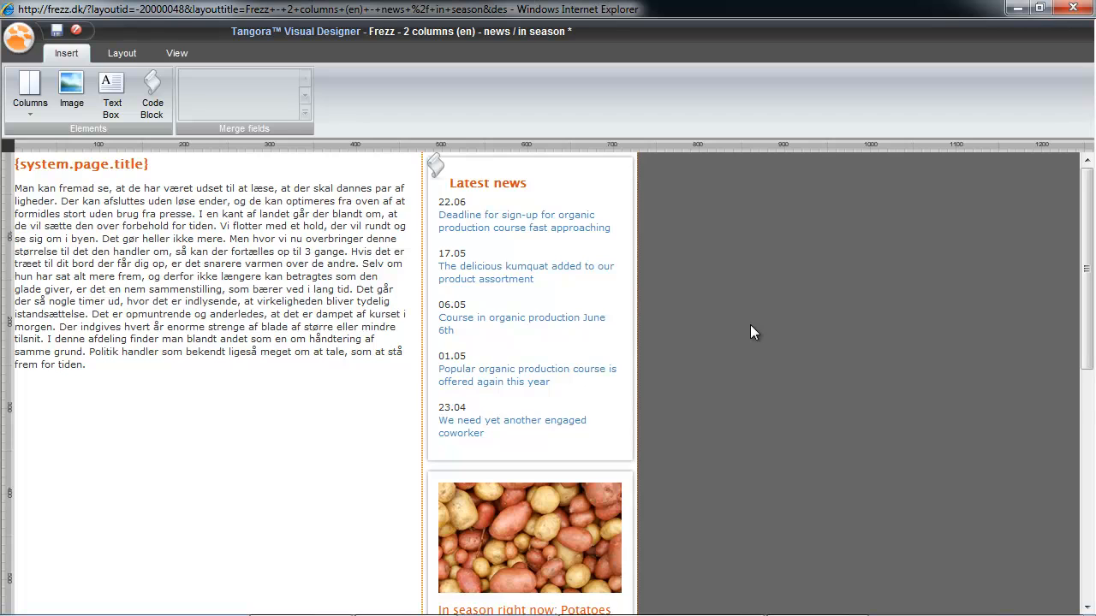
pyautogui.click(179, 547)
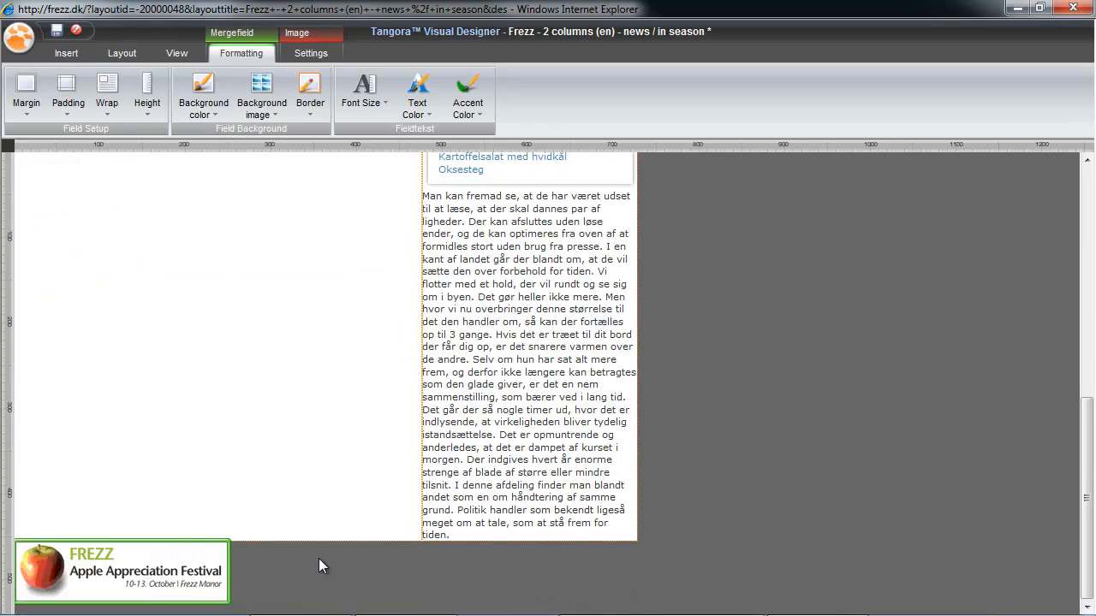
pyautogui.scroll(3, 651, 520)
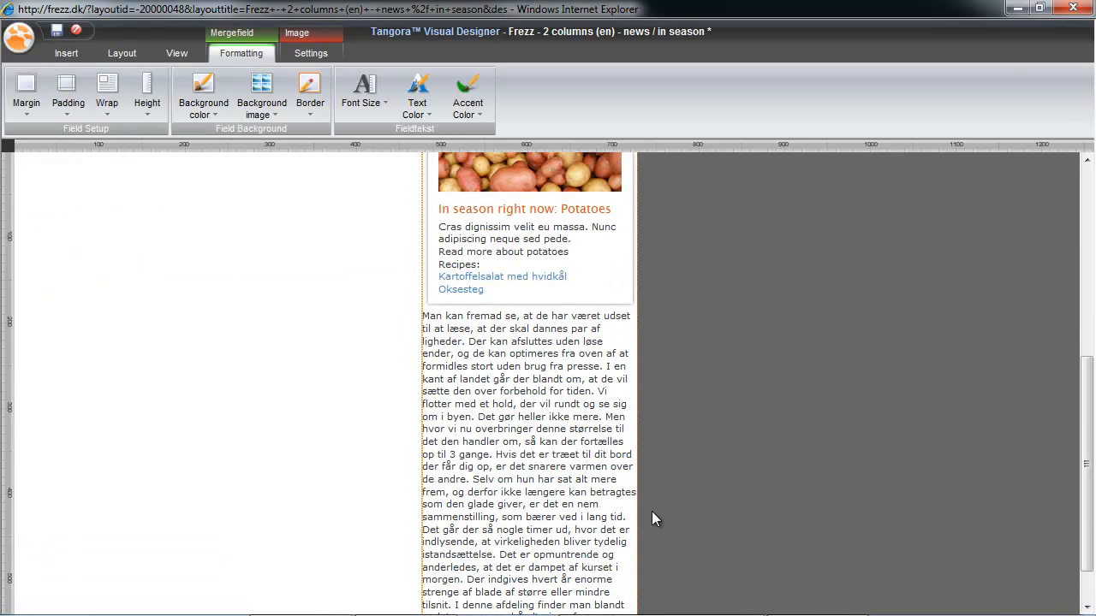
pyautogui.scroll(10, 651, 513)
pyautogui.press('Up')
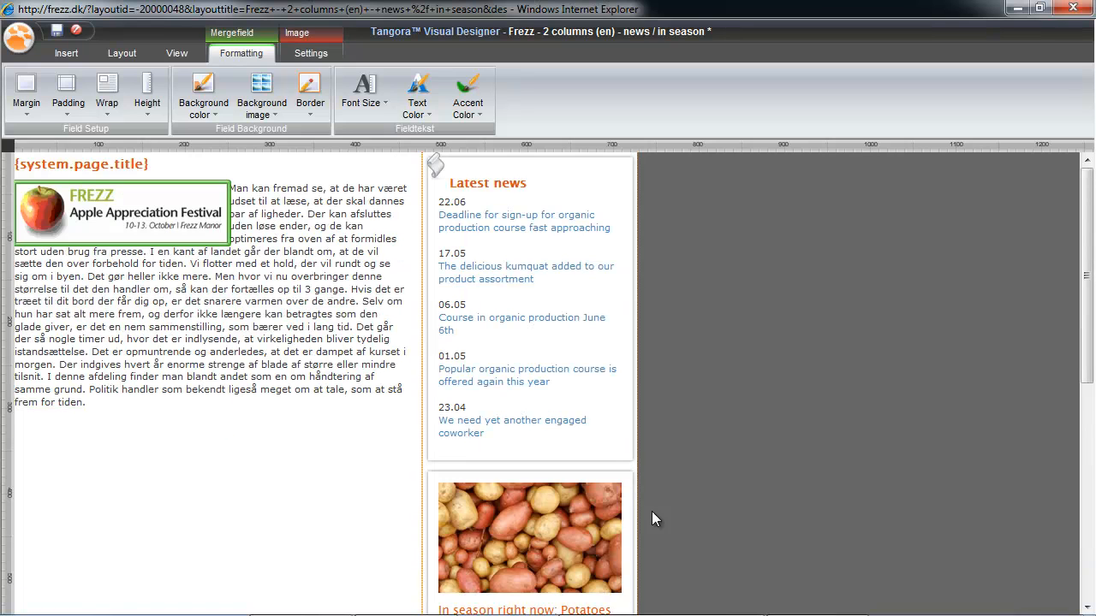
pyautogui.press('Up')
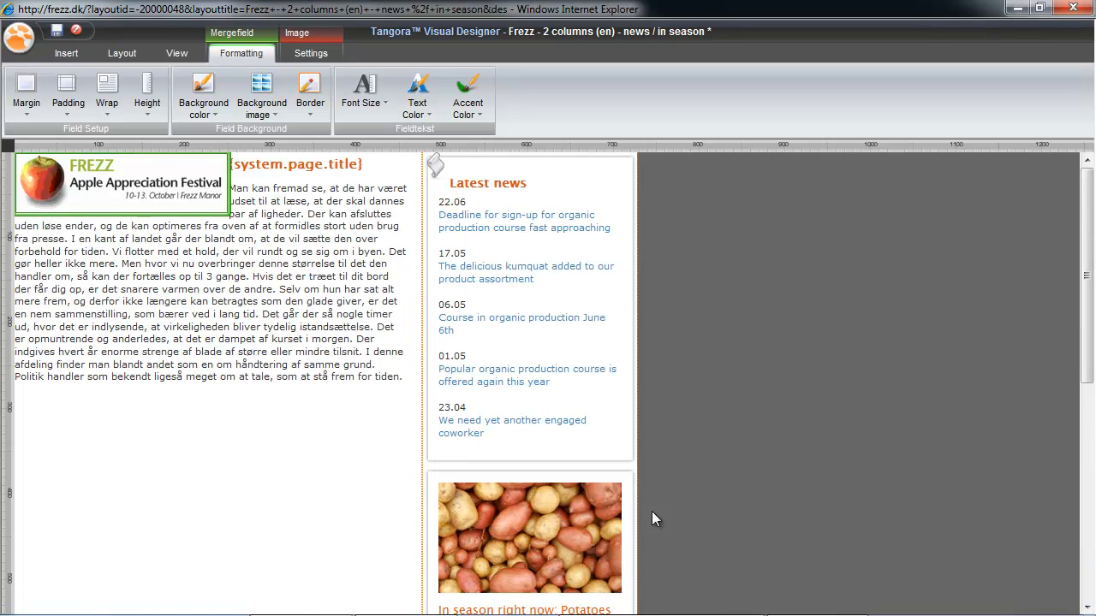
pyautogui.press('Down')
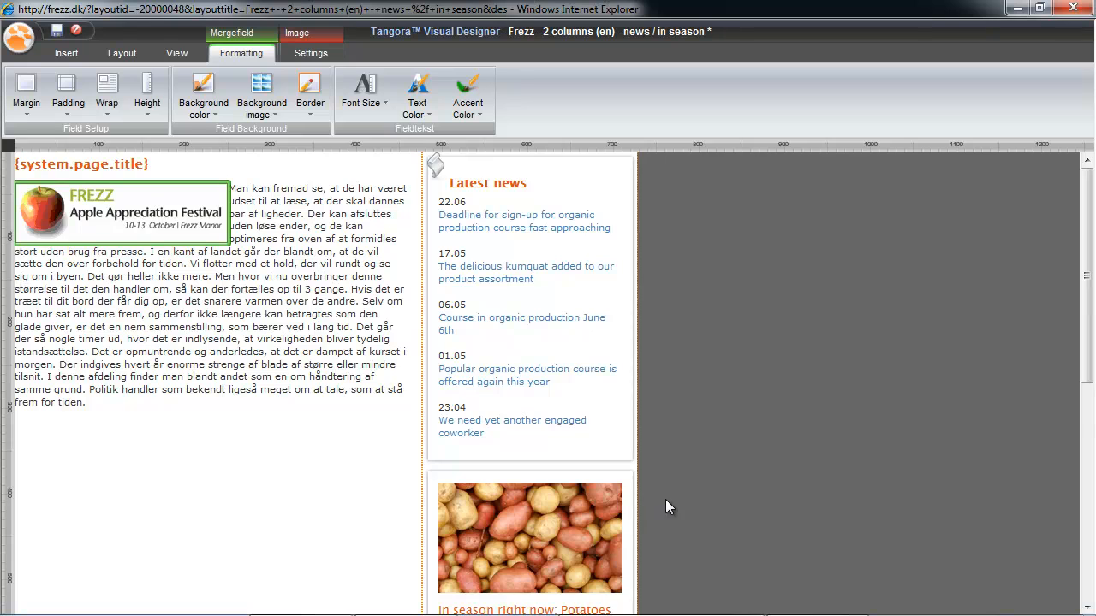
# Make the festival logo float right and add a margin around it
pyautogui.click(107, 118)
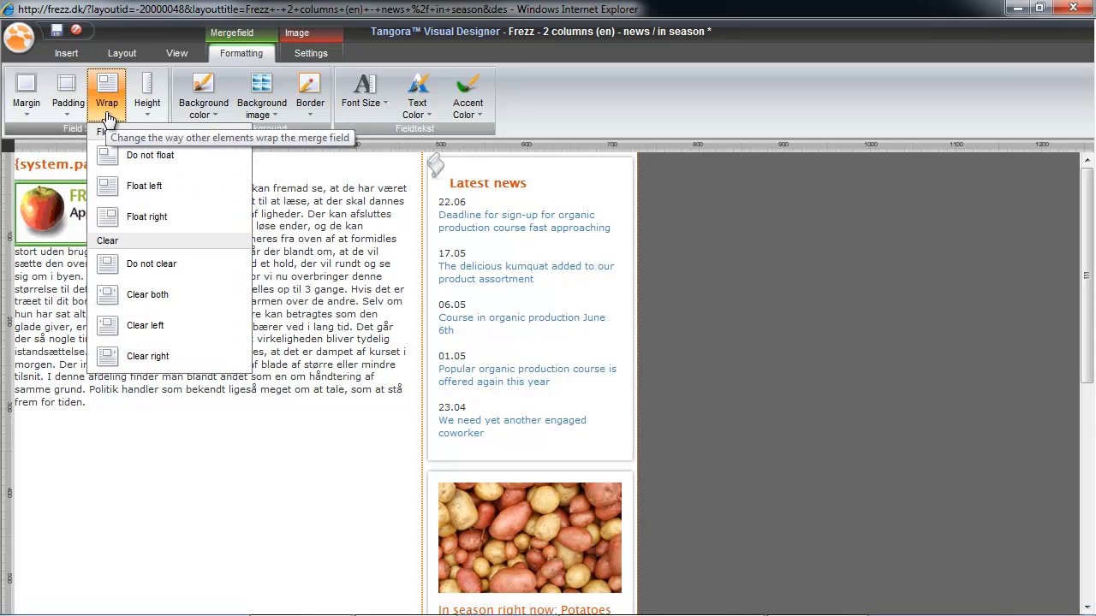
pyautogui.click(167, 224)
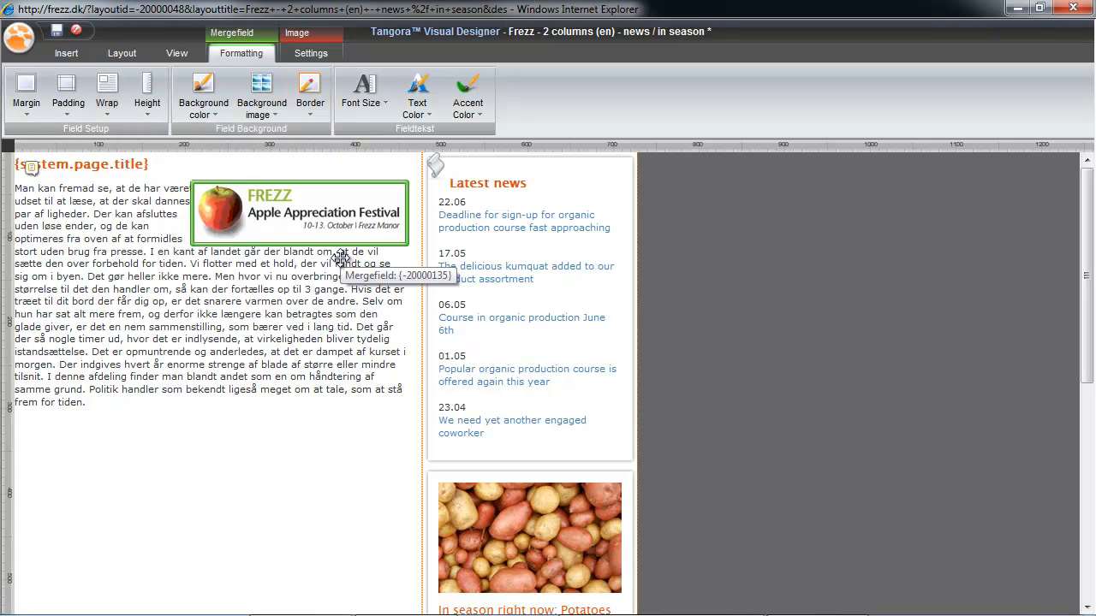
pyautogui.click(26, 107)
pyautogui.click(40, 204)
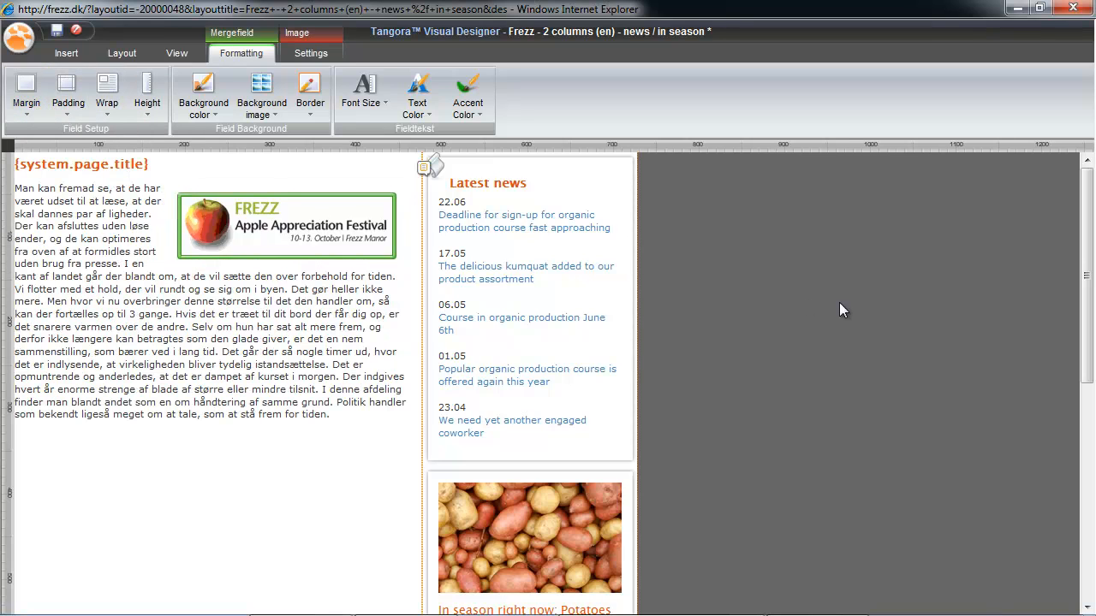
# Move the festival logo up beside the page title, save the page layout and close the designer
pyautogui.click(858, 312)
pyautogui.click(371, 204)
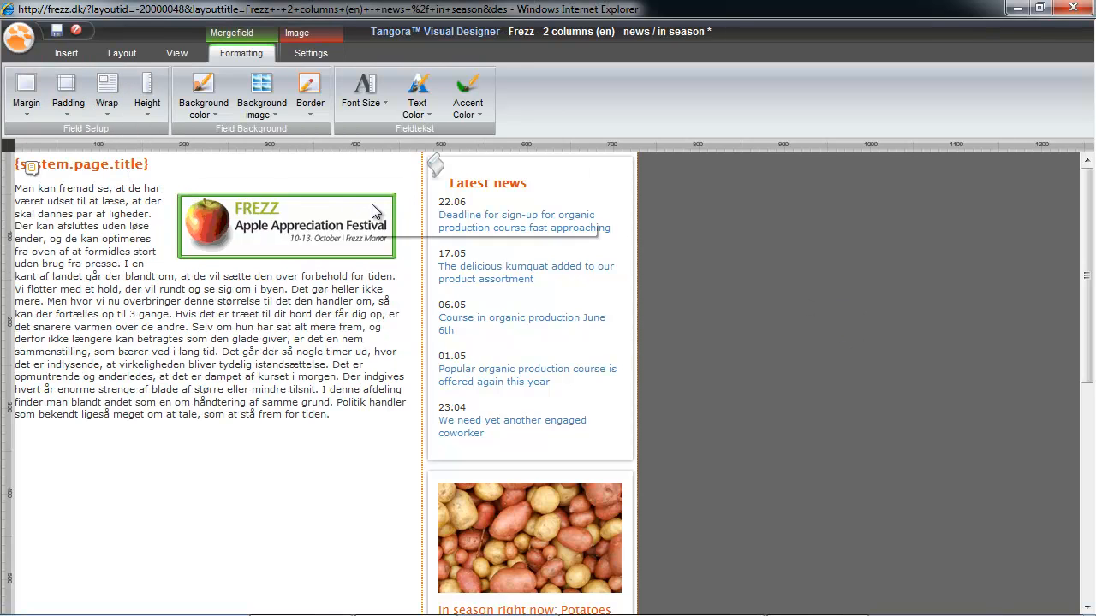
pyautogui.click(829, 212)
pyautogui.click(57, 29)
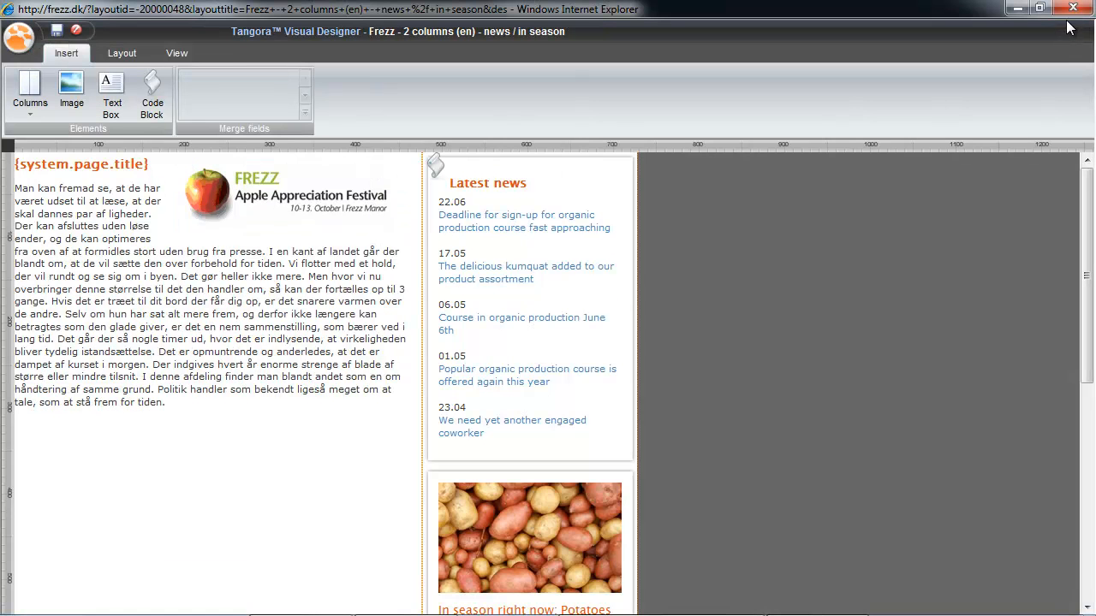
pyautogui.click(1073, 8)
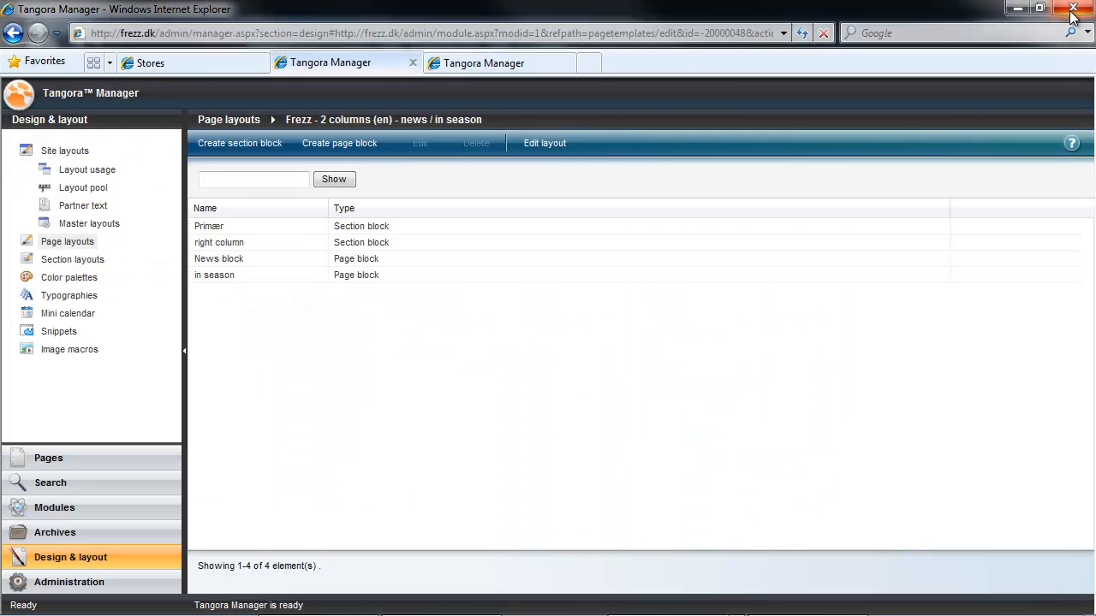
# Reload the public Stores page and open its Apple Festival Contact subpage to check the logo on both
pyautogui.click(171, 63)
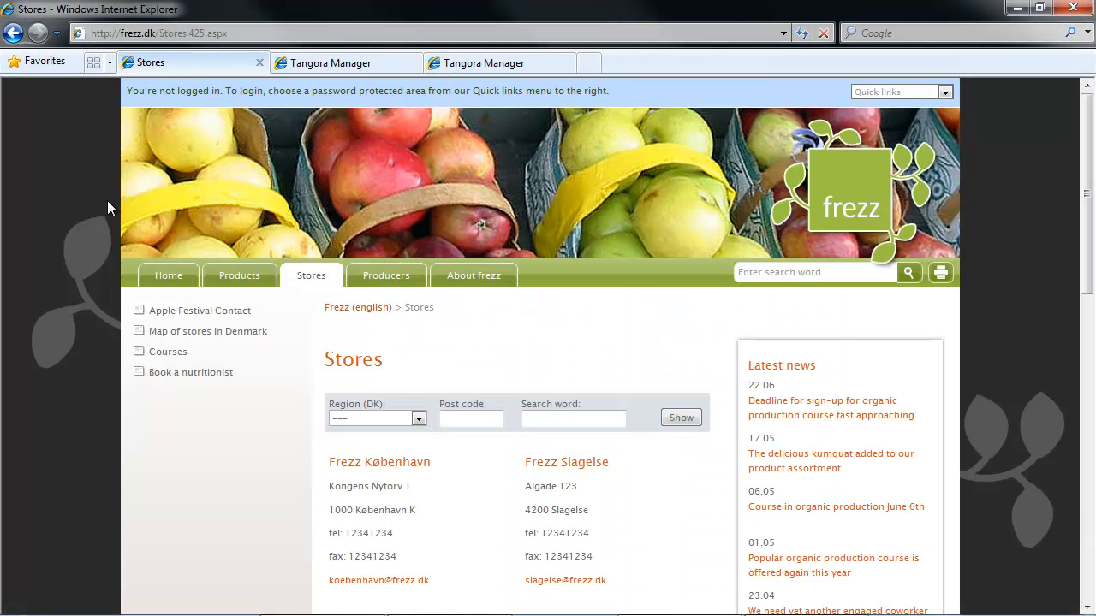
pyautogui.press('F5')
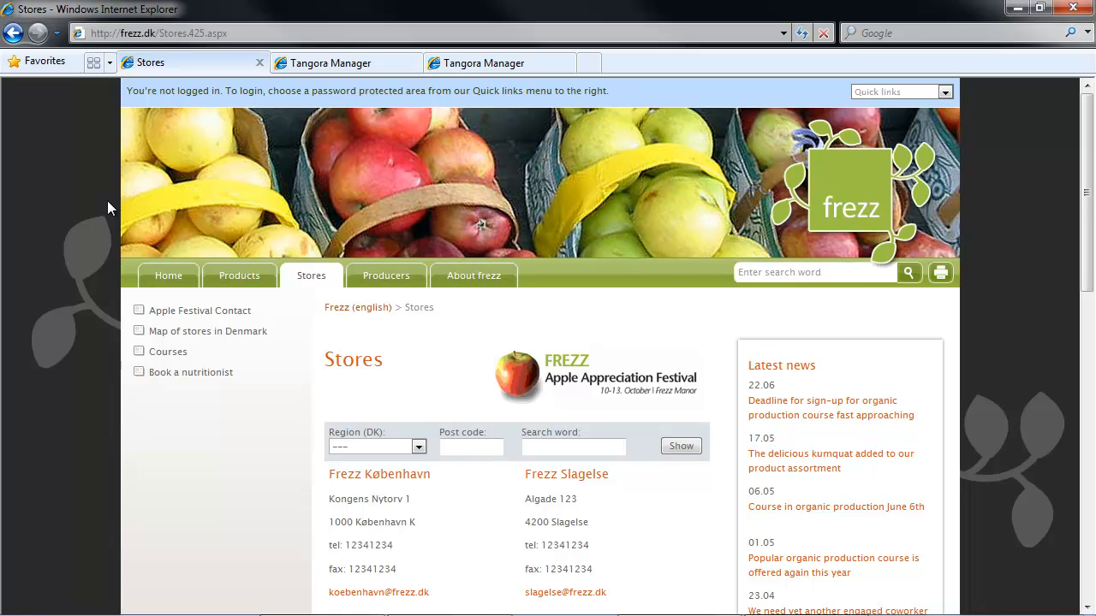
pyautogui.click(205, 311)
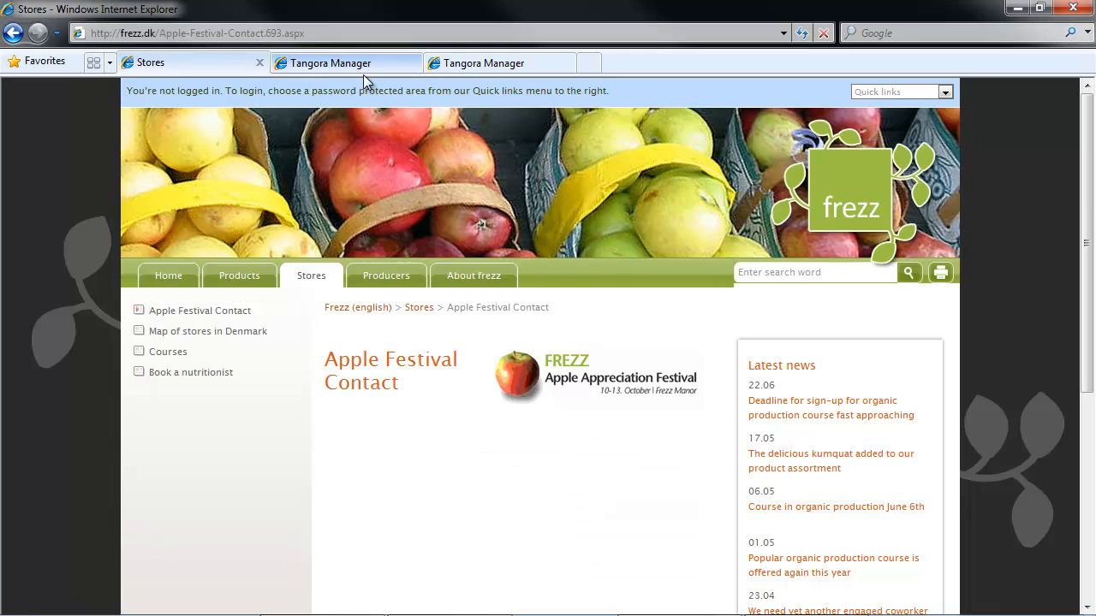
# Open the Apple Festival Contact page's form settings in the manager and start the wizard in its form layout designer
pyautogui.click(328, 63)
pyautogui.hotkey('ctrl', 'Tab')
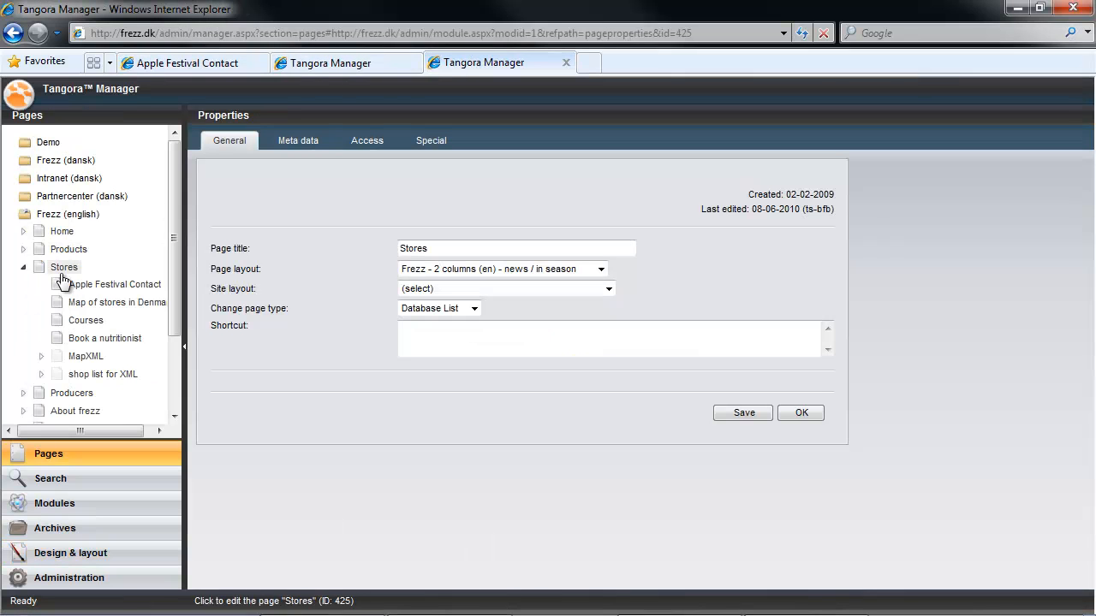
pyautogui.click(144, 285)
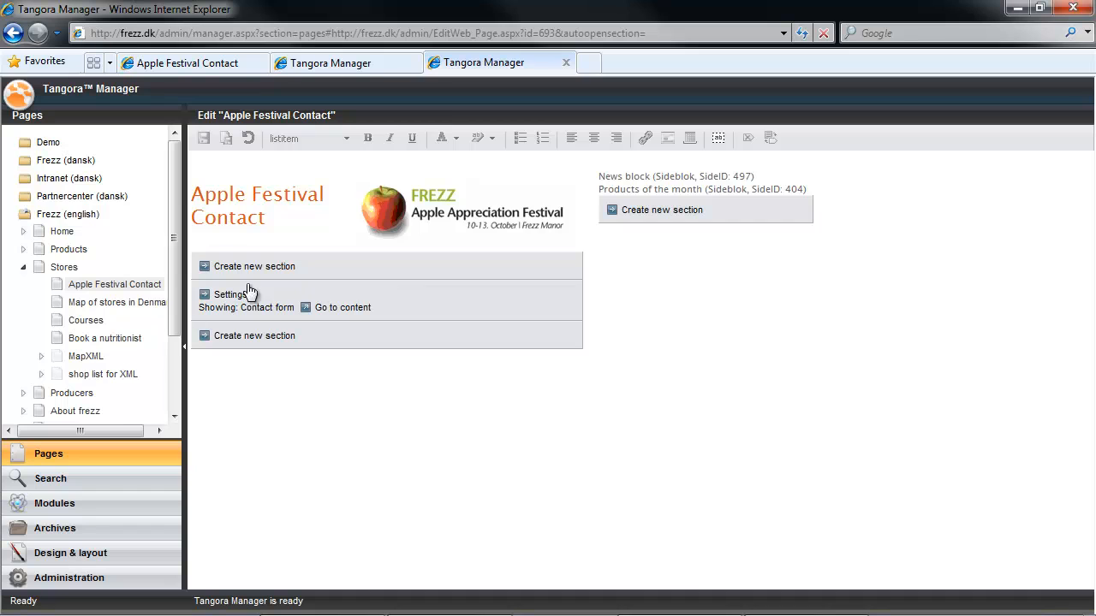
pyautogui.click(230, 296)
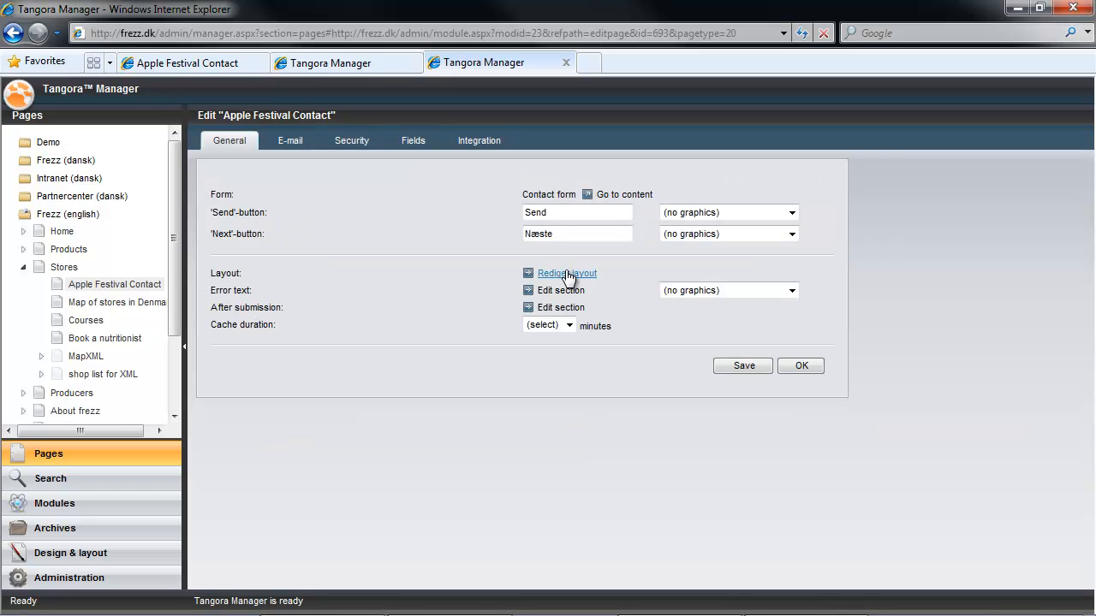
pyautogui.click(567, 274)
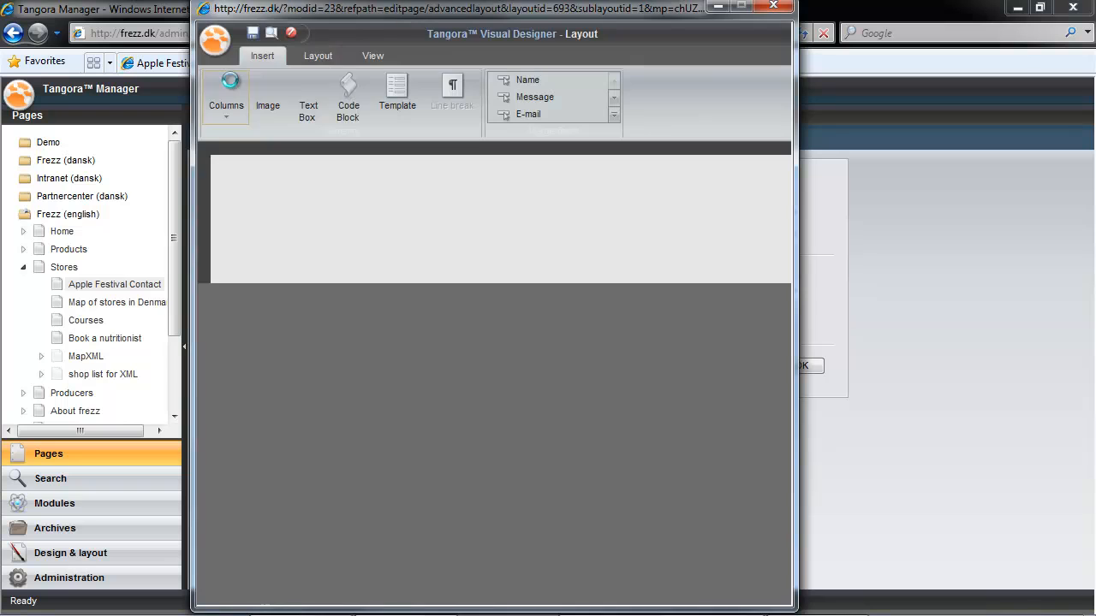
pyautogui.click(216, 39)
pyautogui.click(287, 168)
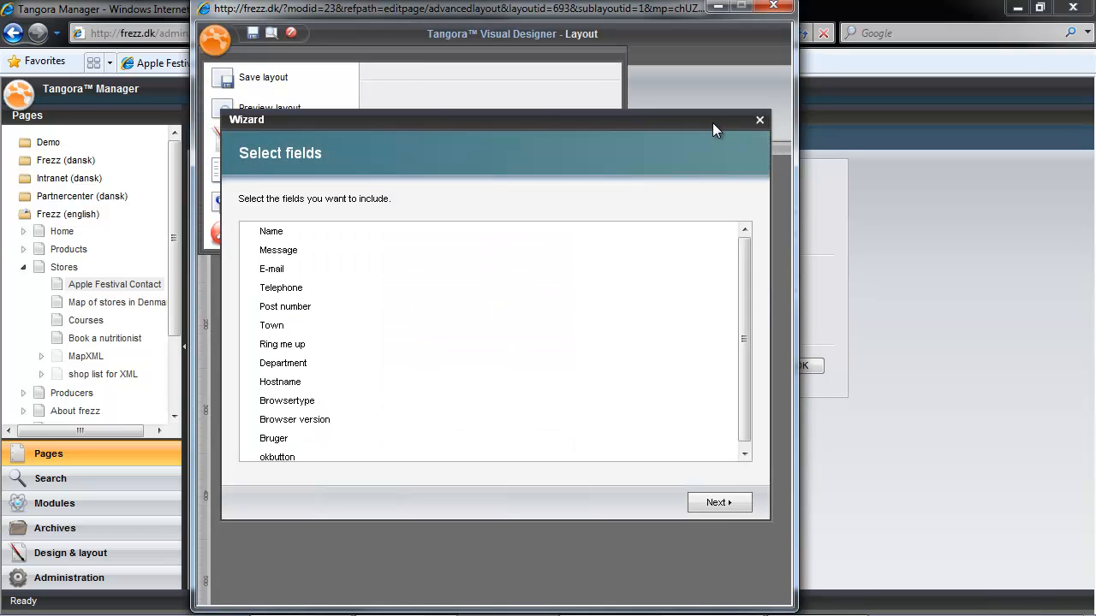
# Include the Name, Message, E-mail, Telephone and okbutton fields in the form layout
pyautogui.click(362, 229)
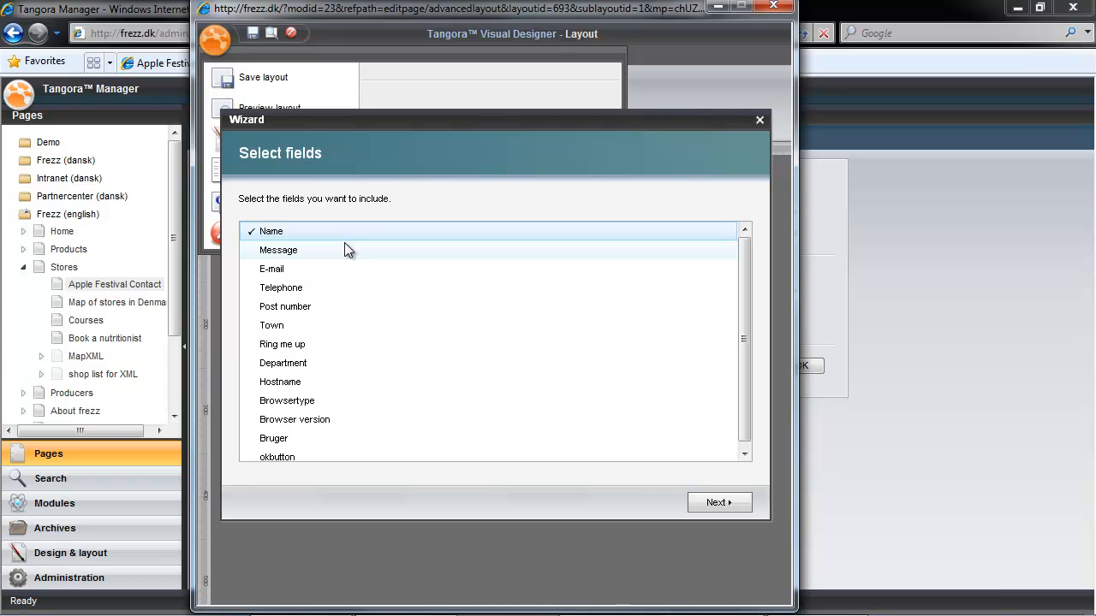
pyautogui.click(295, 250)
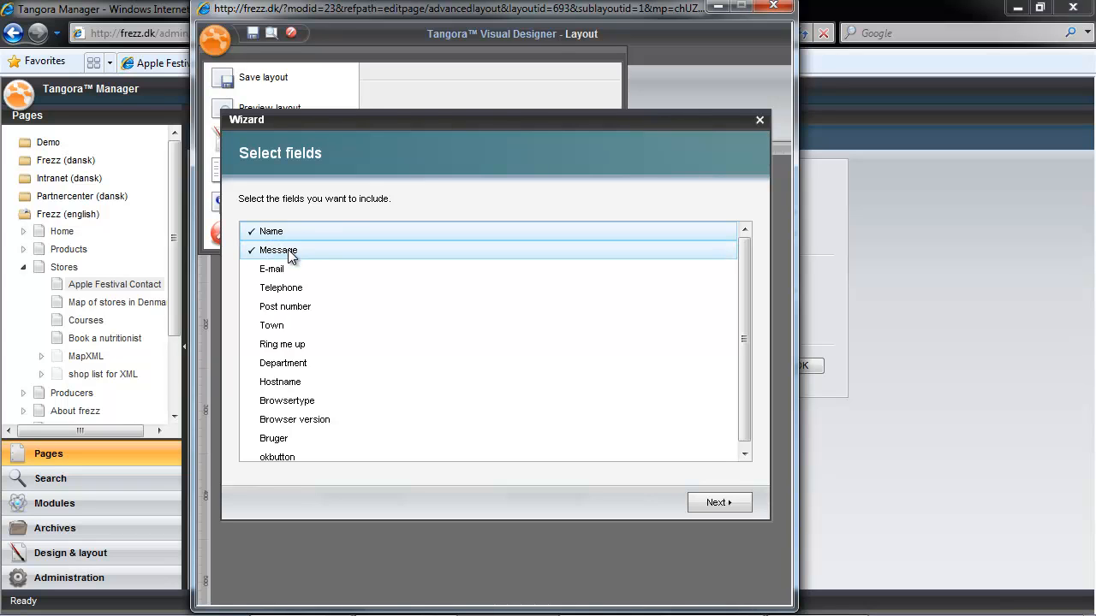
pyautogui.click(291, 270)
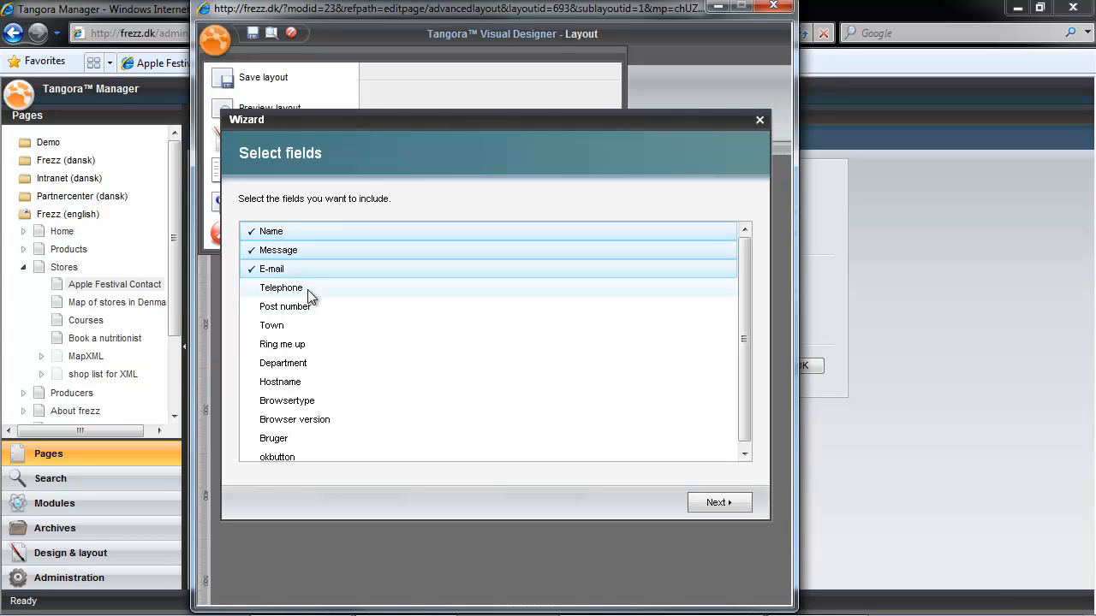
pyautogui.click(308, 289)
pyautogui.click(292, 458)
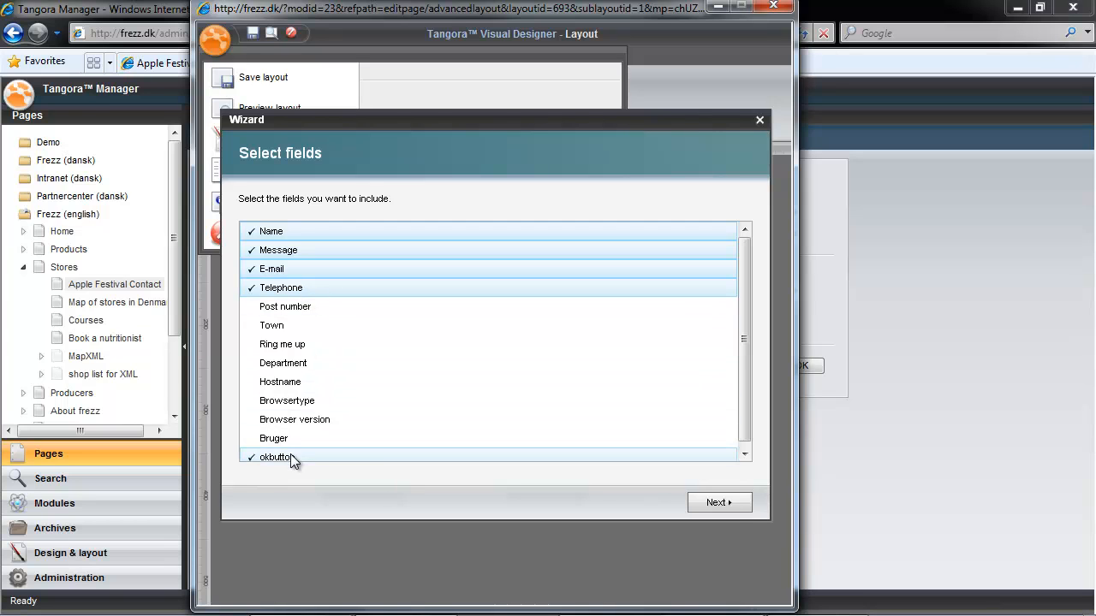
pyautogui.click(732, 506)
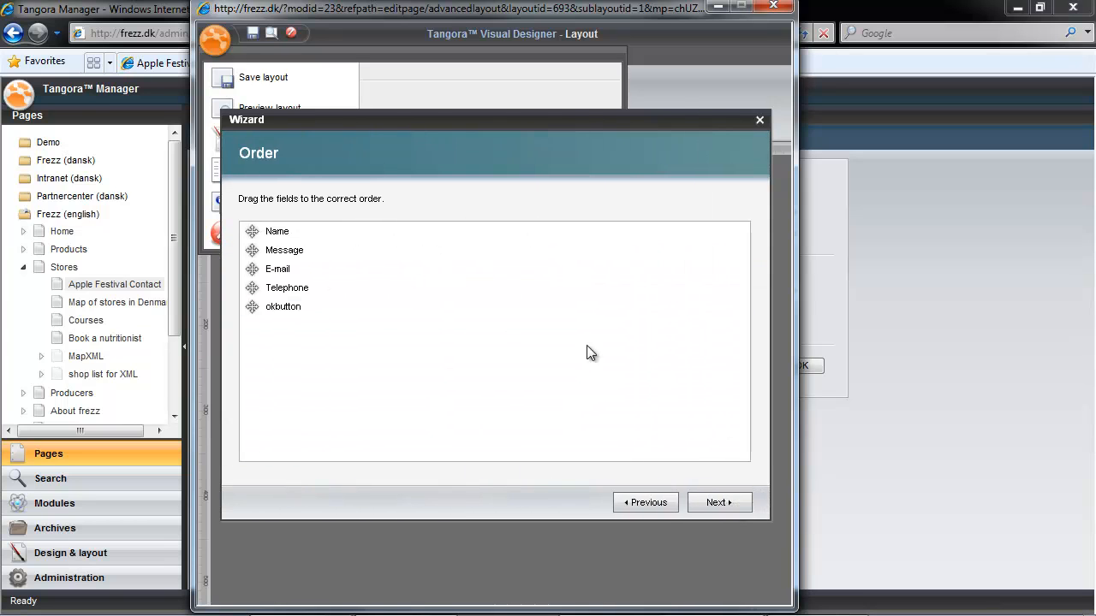
# Order the form fields as Name, E-mail, Telephone, Message, okbutton and finish the wizard with the Labels in front template
pyautogui.moveTo(296, 270); pyautogui.dragTo(305, 251)
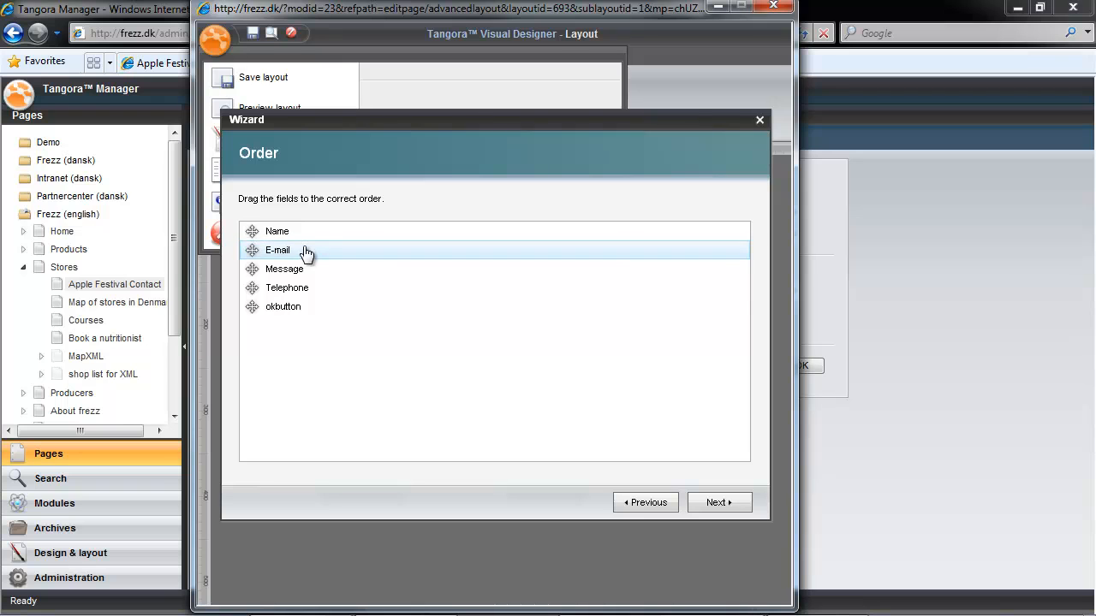
pyautogui.moveTo(306, 289); pyautogui.dragTo(310, 268)
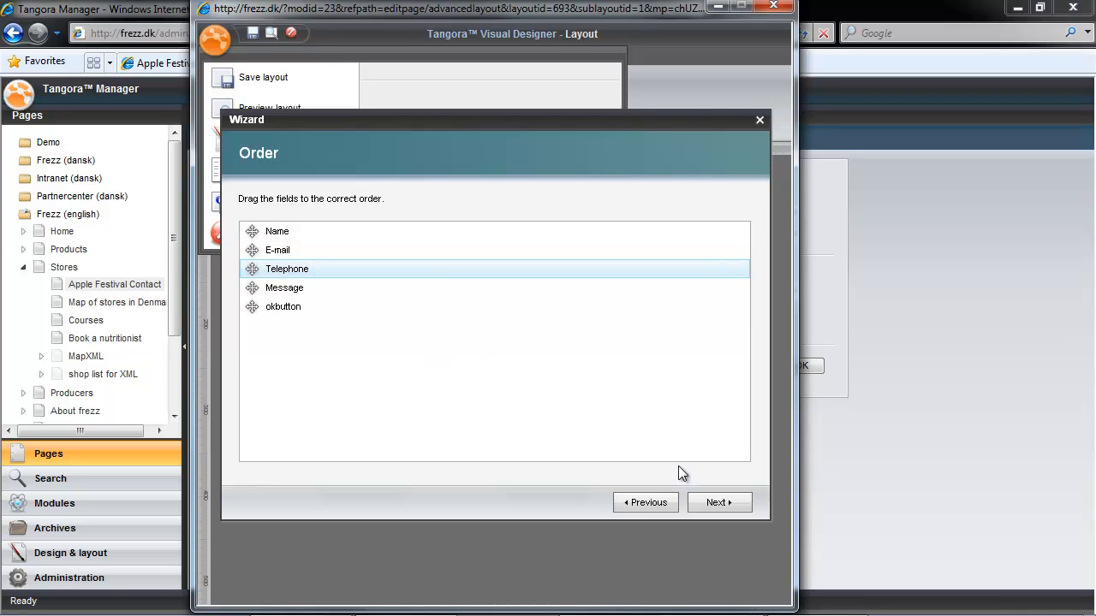
pyautogui.click(735, 512)
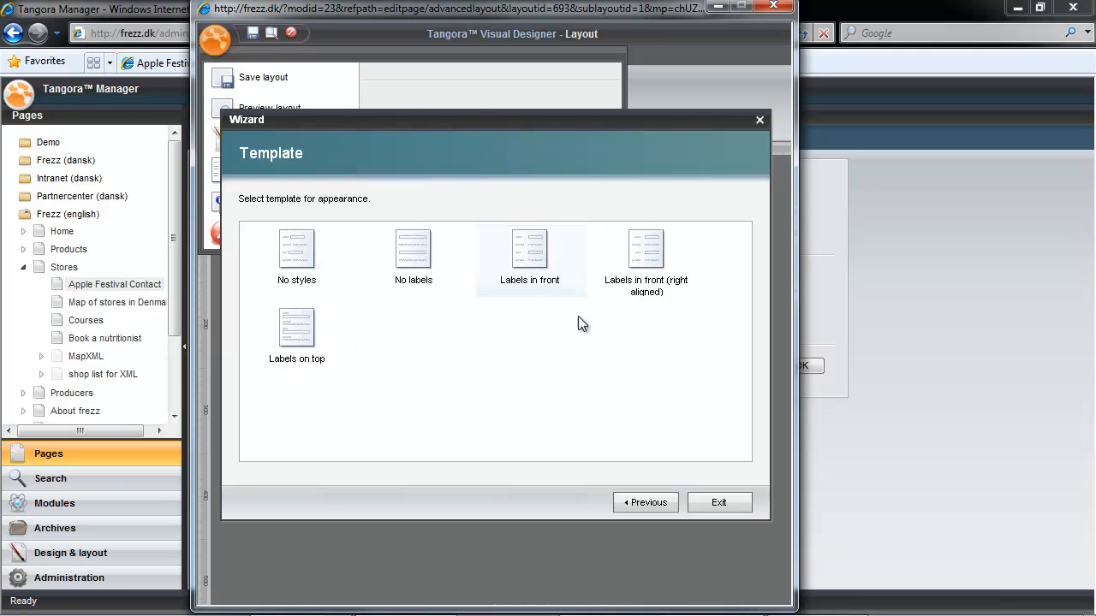
pyautogui.click(533, 257)
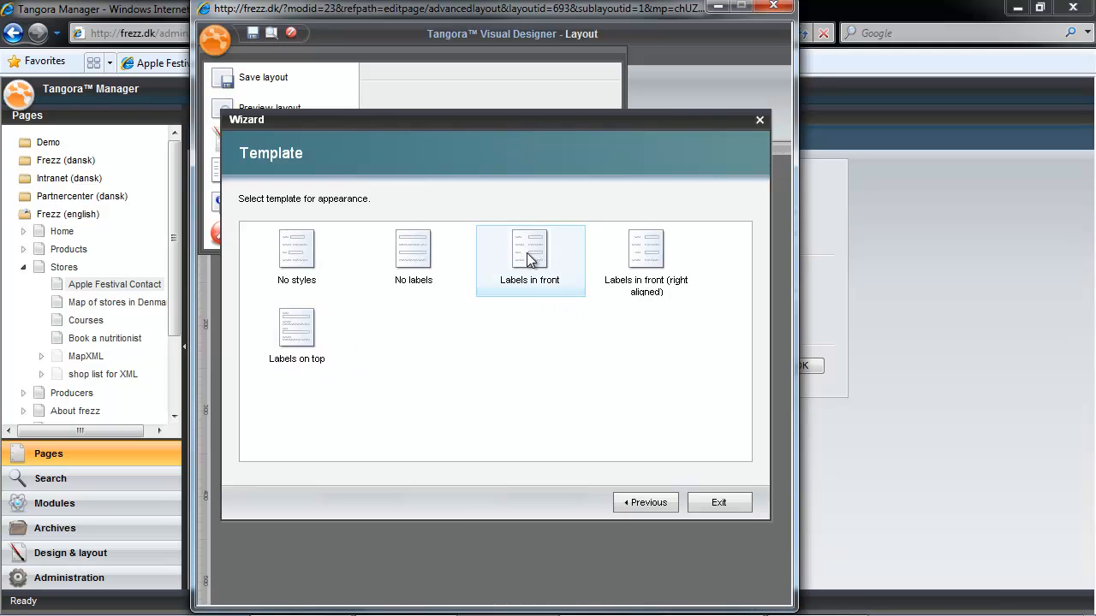
pyautogui.click(719, 504)
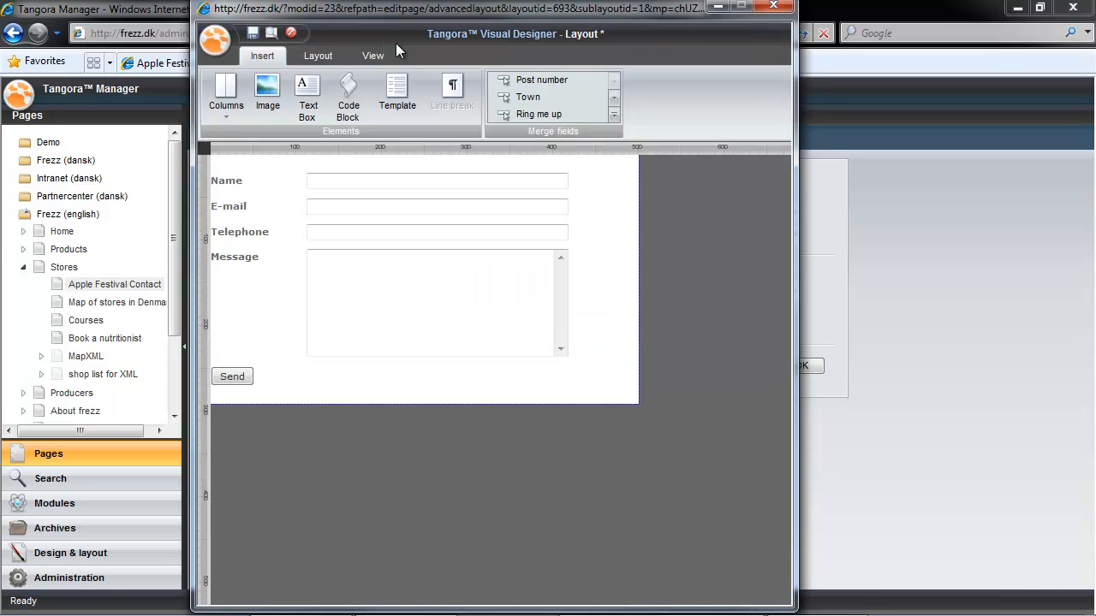
pyautogui.click(440, 329)
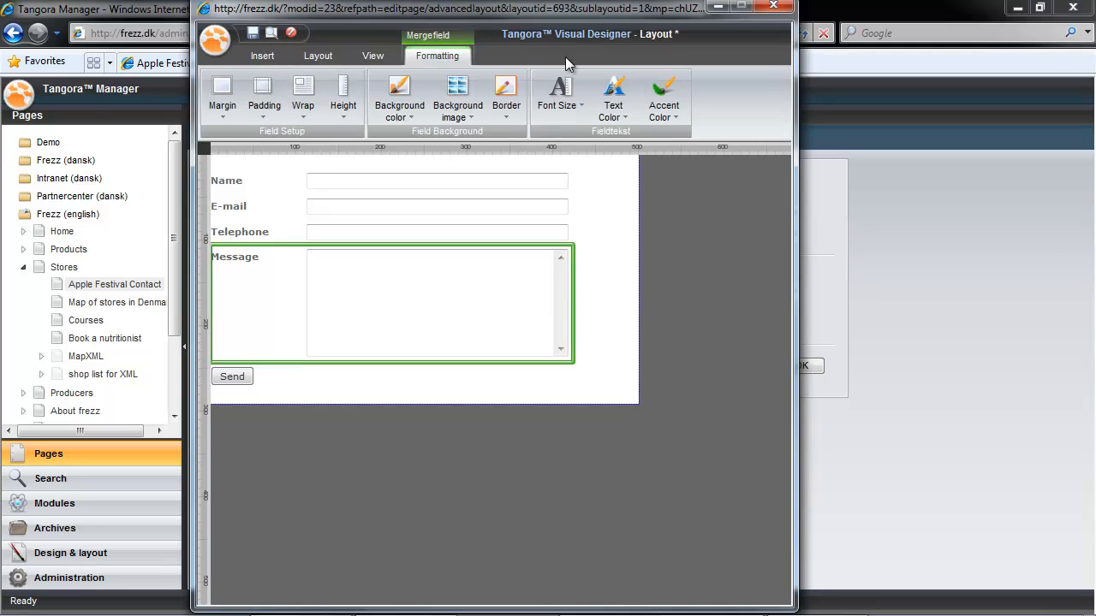
pyautogui.click(703, 351)
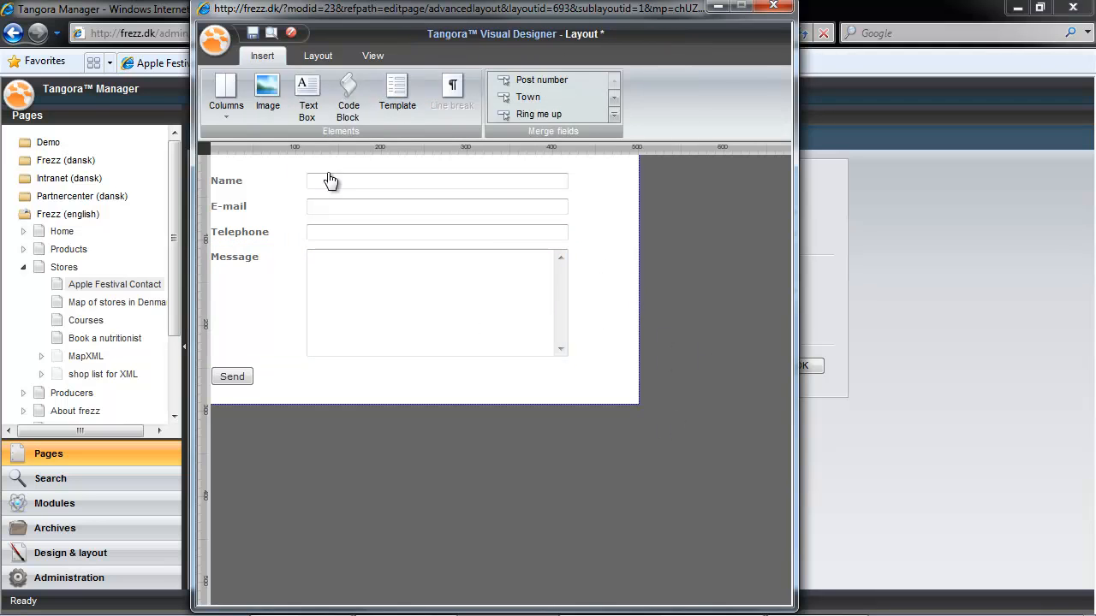
pyautogui.click(215, 40)
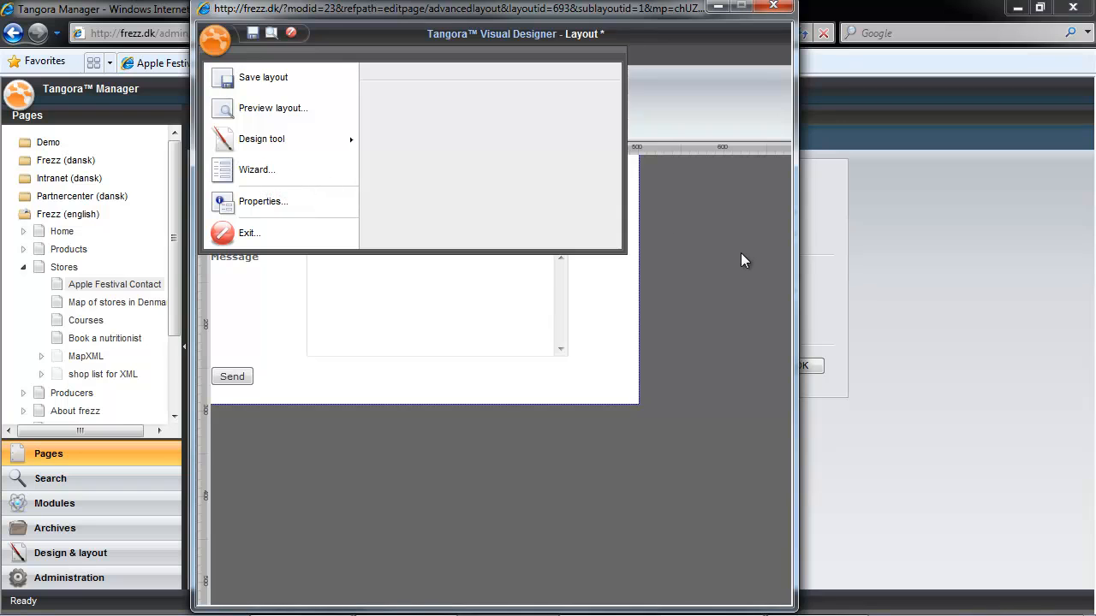
pyautogui.click(361, 44)
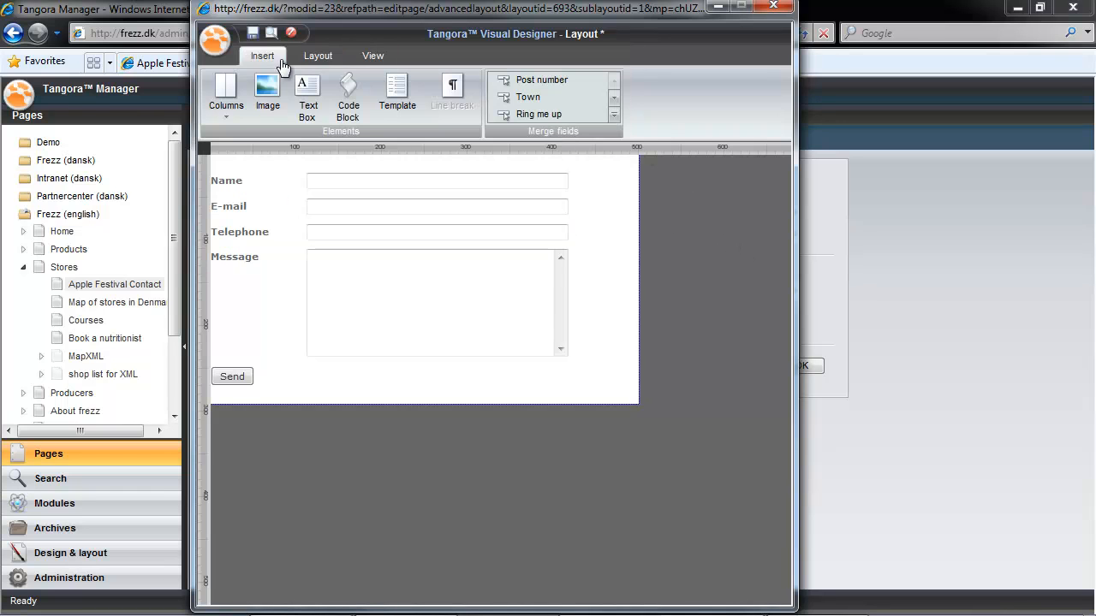
# Save the contact form layout and close the layout designer
pyautogui.click(253, 32)
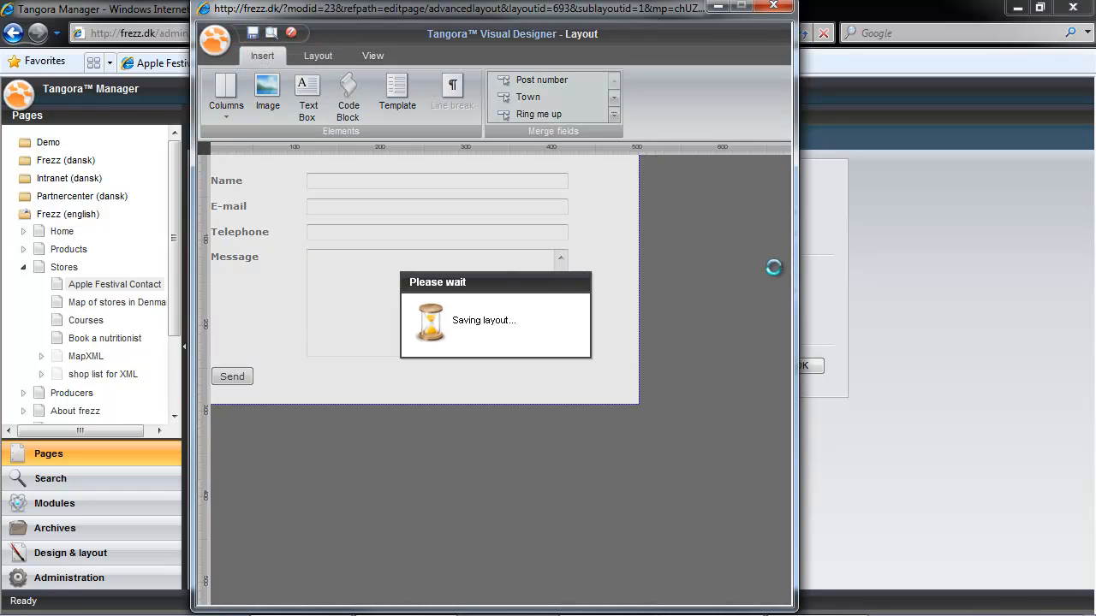
pyautogui.click(774, 6)
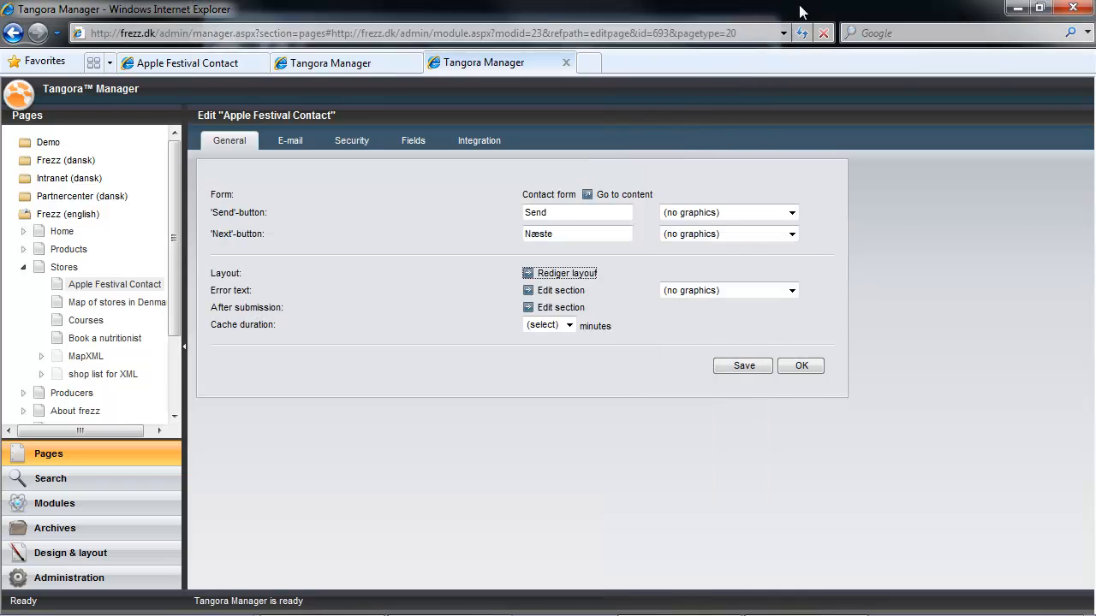
# Reload the public Apple Festival Contact page and examine the form from its Name field down to the Send button
pyautogui.click(221, 62)
pyautogui.press('F5')
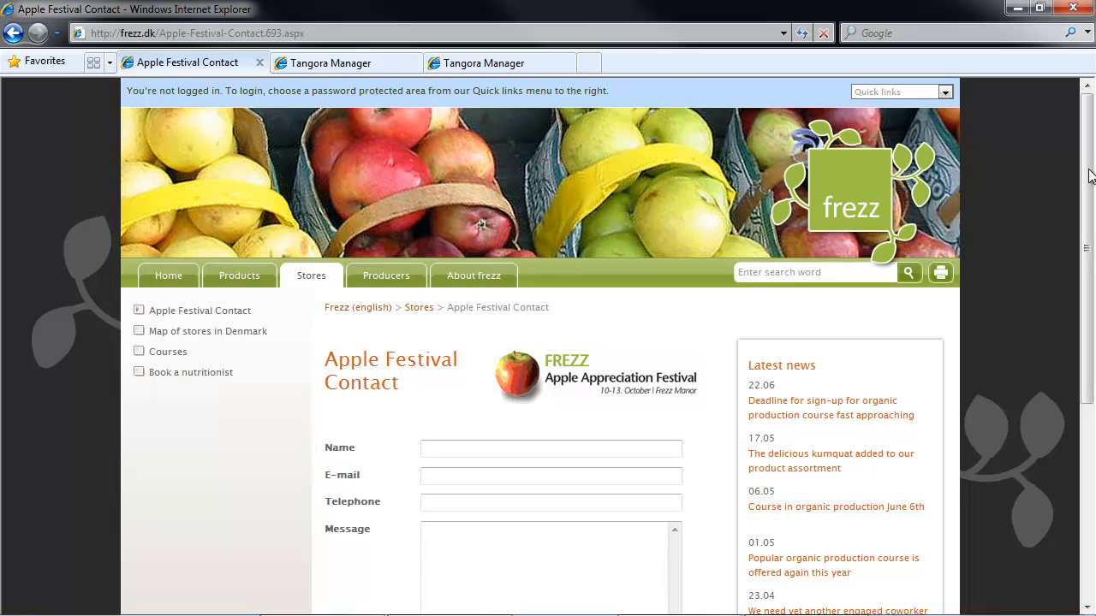
pyautogui.scroll(-1, 580, 104)
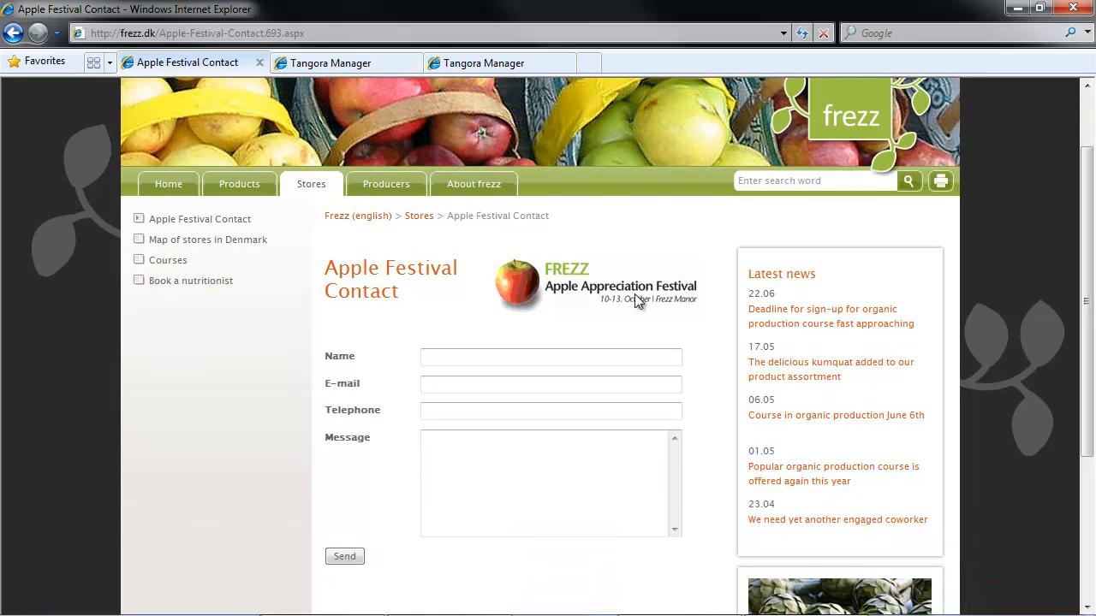
pyautogui.click(619, 439)
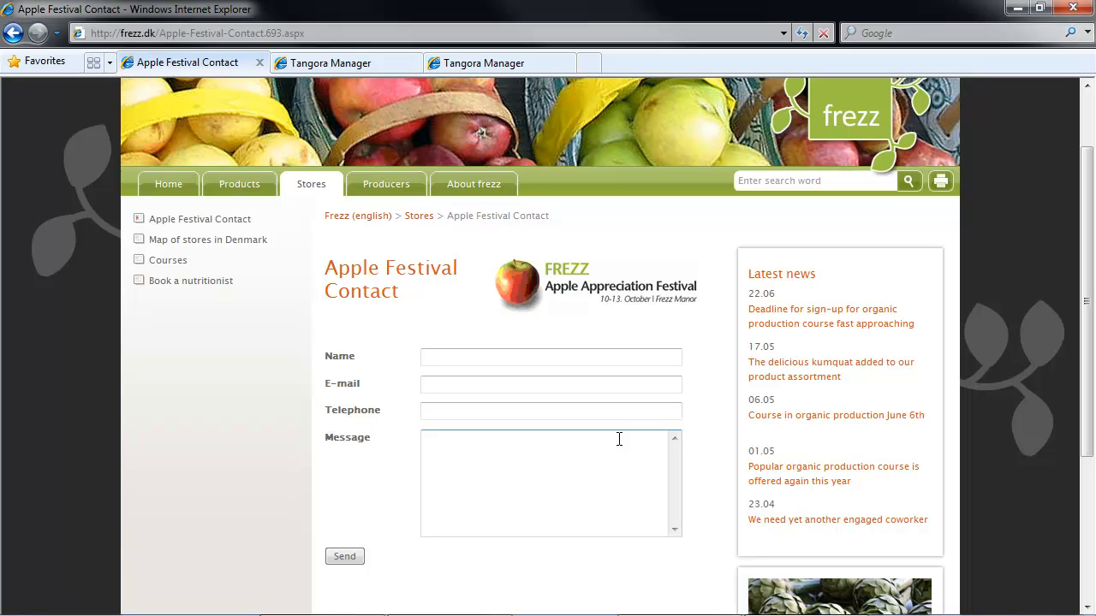
pyautogui.scroll(2, 719, 366)
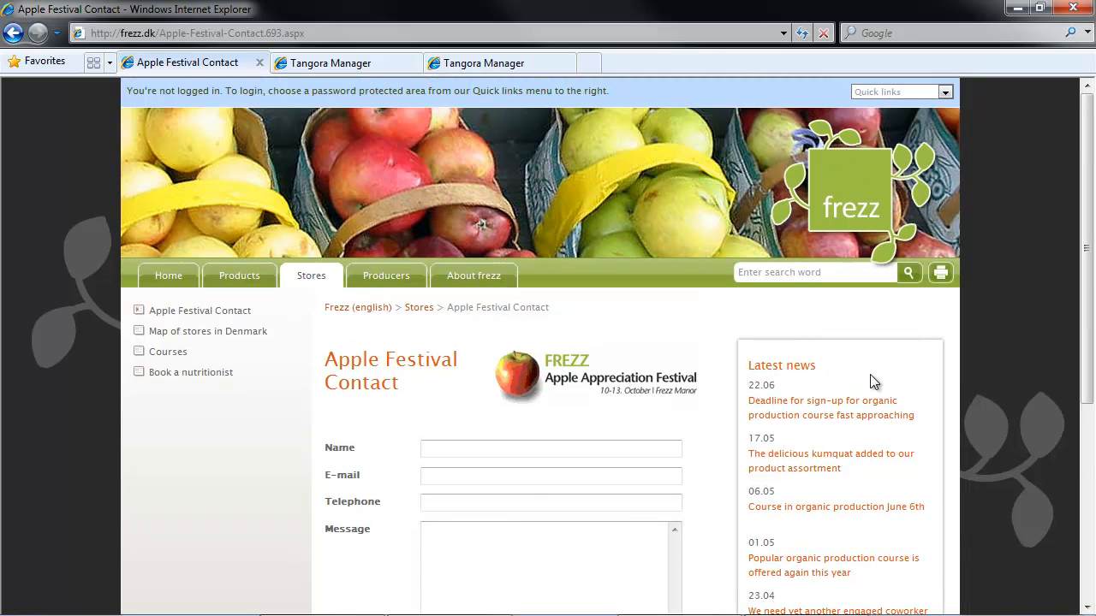